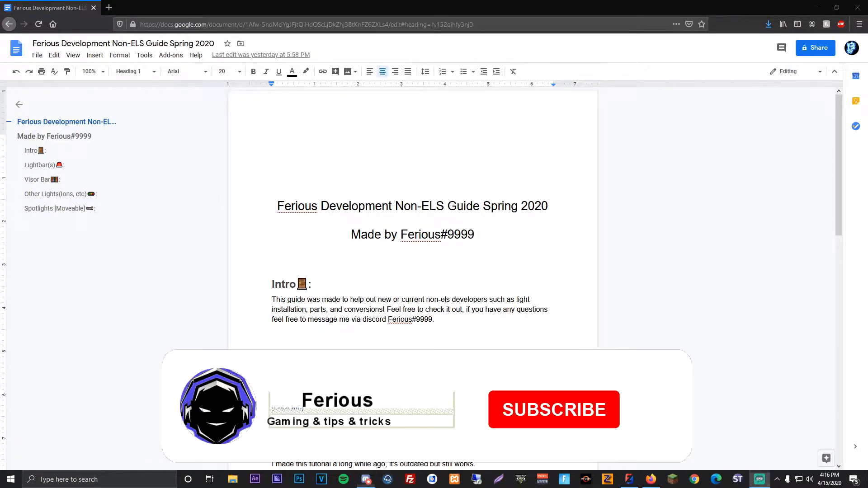
Step: Read through the Non-ELS guide from the Intro to the Lightbar(s), Visor Bar, Other Lights and Spotlights sections
scroll(393, 250, "down", 15)
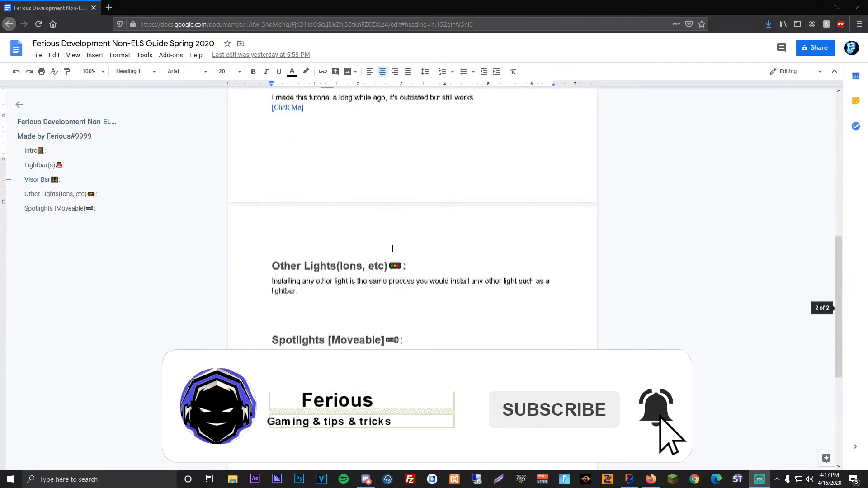
scroll(389, 253, "up", 2)
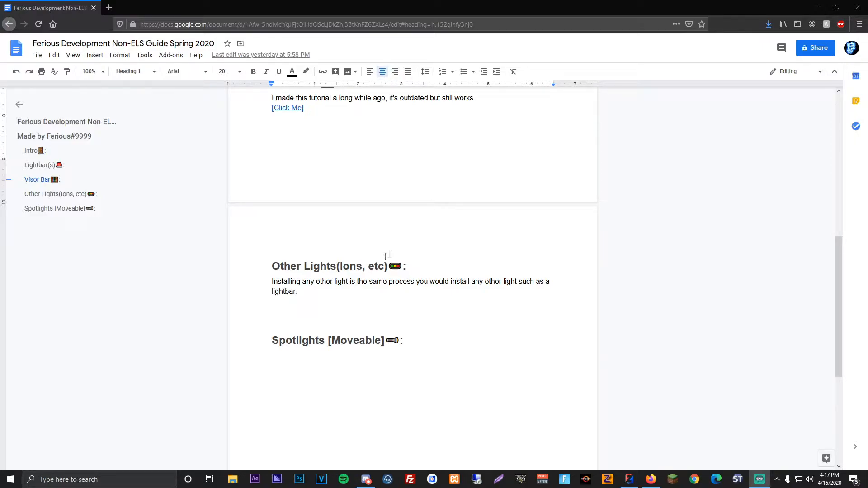
scroll(442, 266, "up", 8)
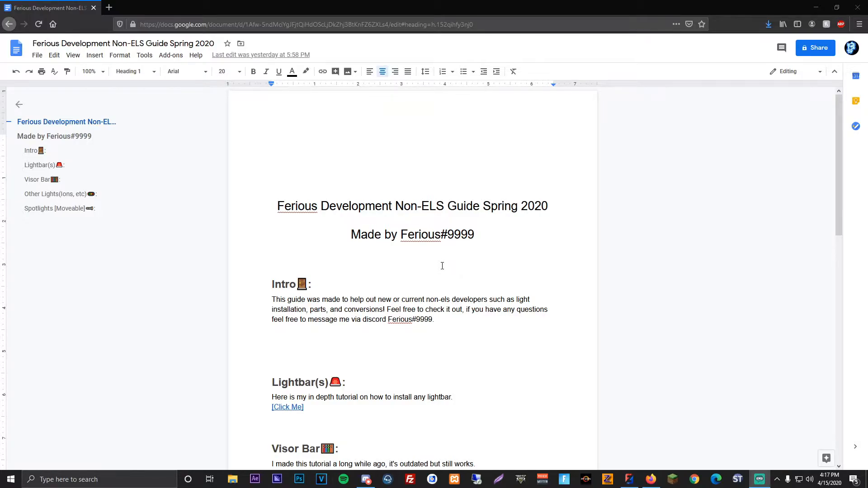
scroll(465, 246, "down", 3)
left_click_drag(346, 220, 282, 220)
left_click(334, 229)
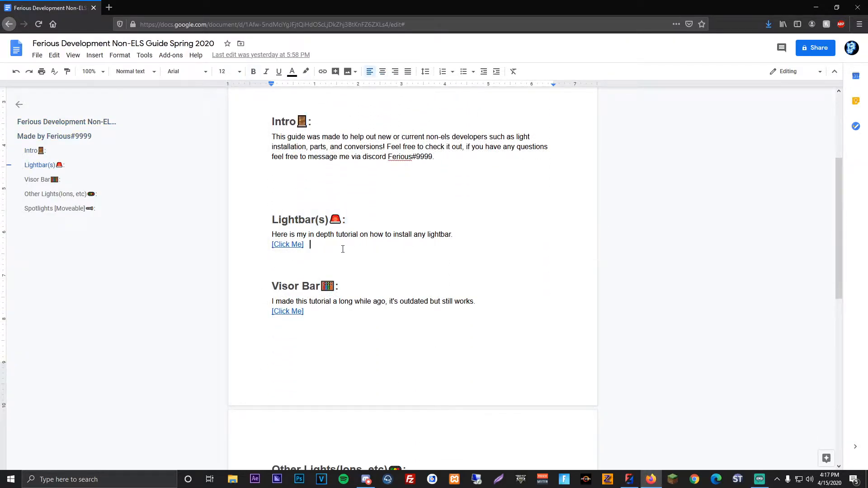
scroll(348, 235, "down", 3)
left_click_drag(340, 165, 299, 167)
left_click(338, 194)
scroll(350, 200, "down", 5)
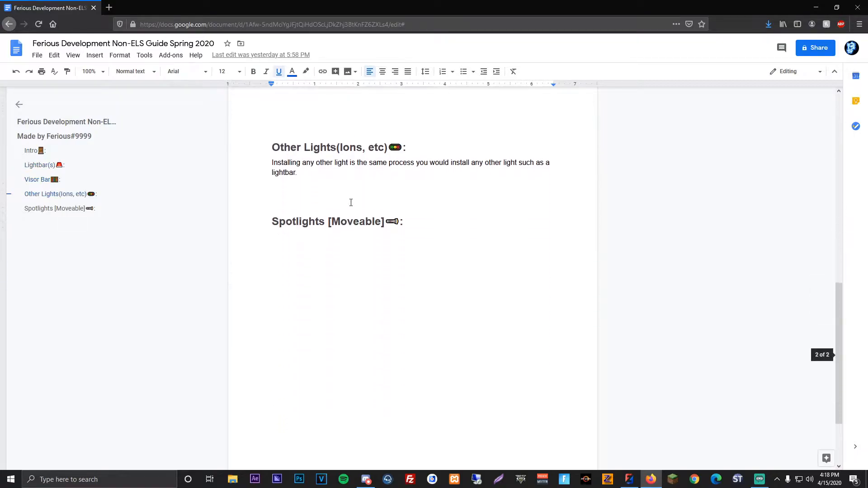
left_click(305, 171)
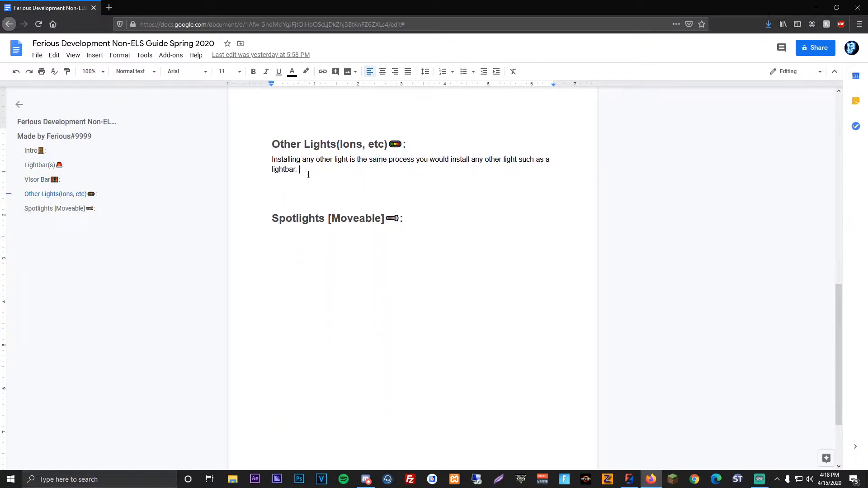
left_click_drag(425, 227, 339, 222)
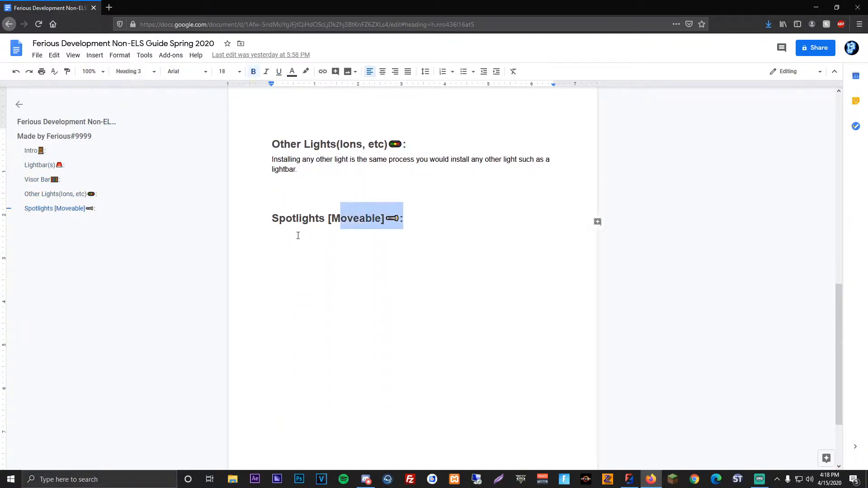
left_click(298, 235)
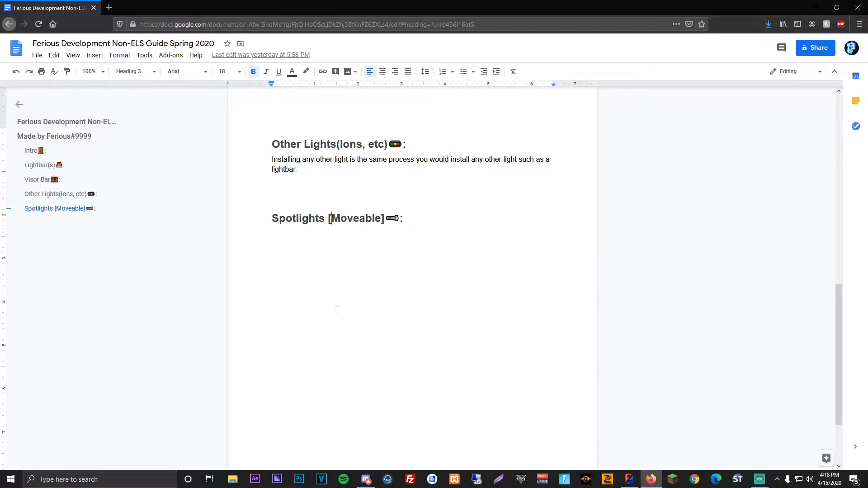
left_click(425, 258)
scroll(451, 279, "up", 3)
Step: Switch to ZModeler and inspect the red GMC truck model from the front and side
left_click(629, 479)
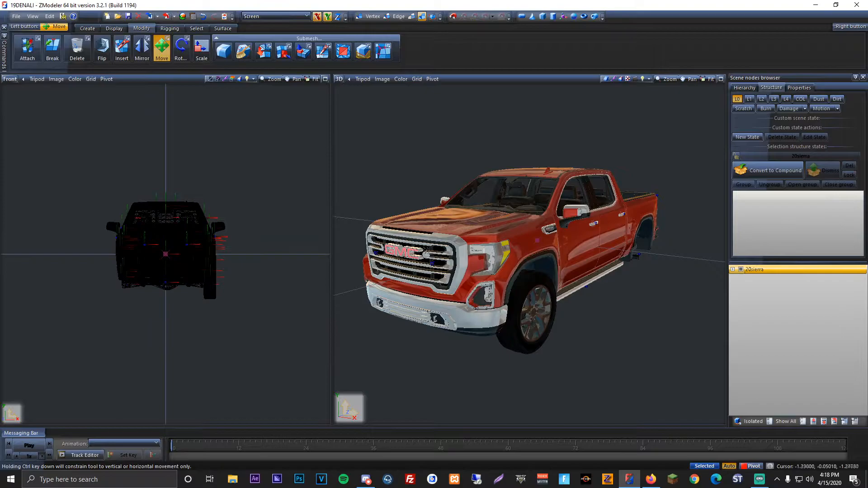
scroll(485, 274, "up", 5)
scroll(484, 274, "down", 4)
mouse_move(484, 273)
middle_mouse_down()
mouse_move(503, 276)
mouse_move(485, 273)
middle_mouse_up()
scroll(484, 273, "up", 2)
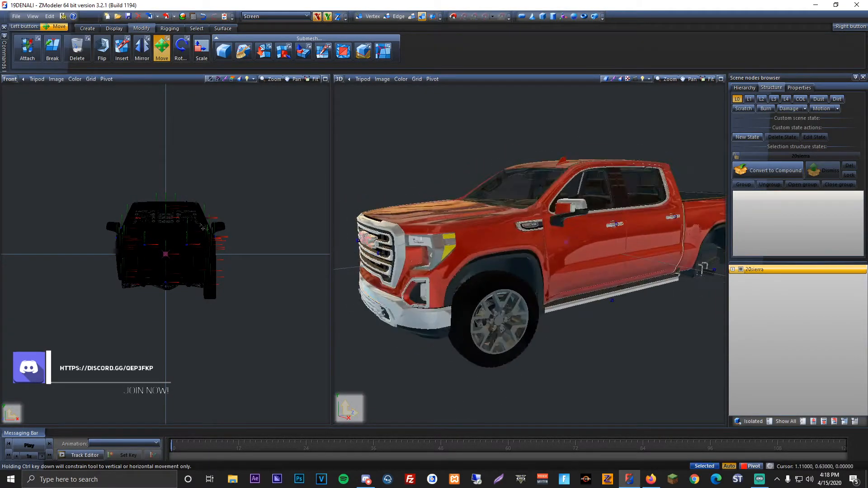
scroll(170, 200, "up", 3)
left_click_drag(149, 146, 186, 169)
middle_click_drag(186, 169, 189, 149)
scroll(190, 150, "up", 1)
Step: Switch to Firefox and search the web for lspdfr in a new tab
left_click(651, 479)
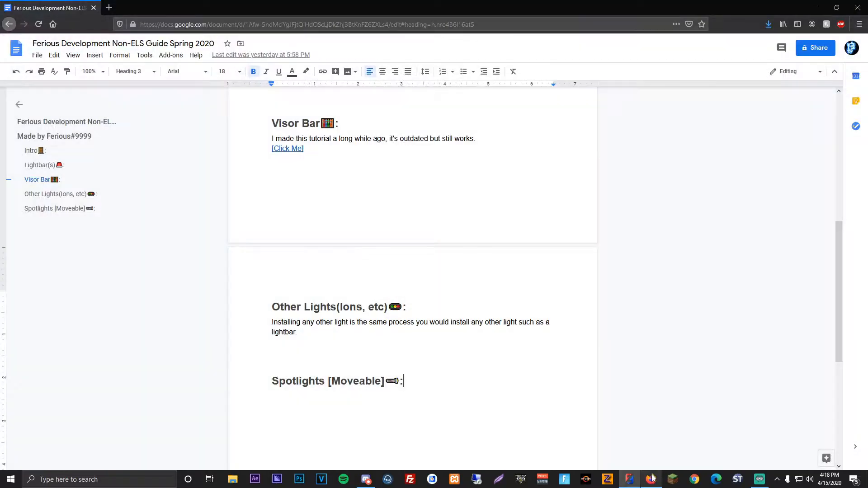
left_click(109, 6)
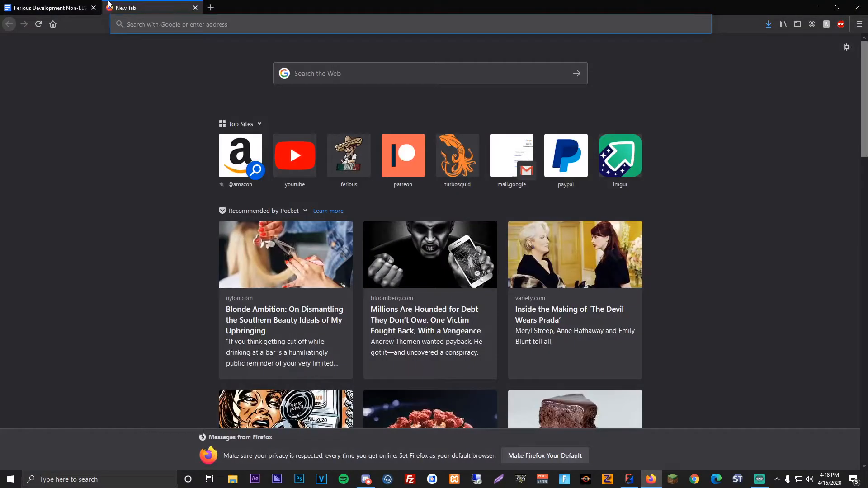
type("ispdfr")
key("Return")
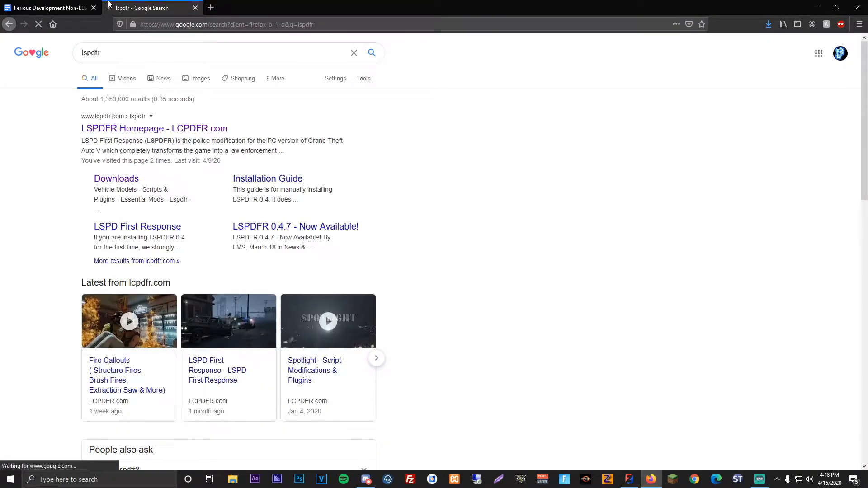
Step: Open the LCPDFR.com downloads and go to the Vehicles & Parts category of Resources & Assets
left_click(113, 178)
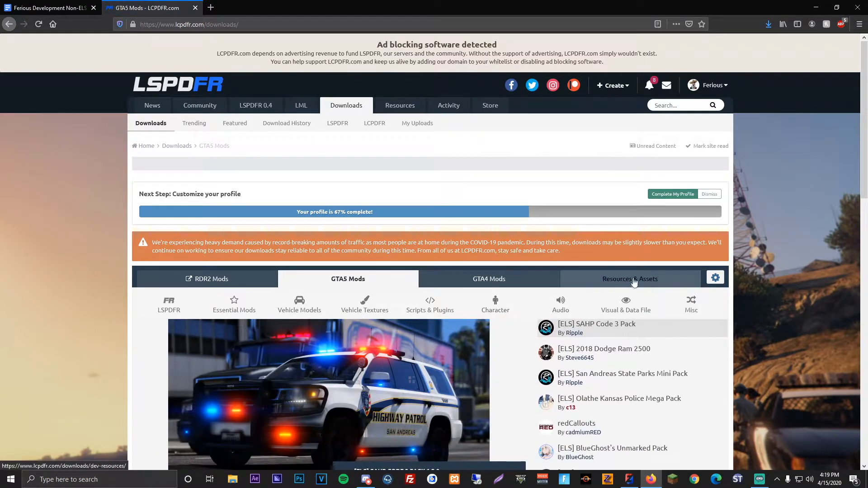
left_click(616, 283)
left_click(255, 303)
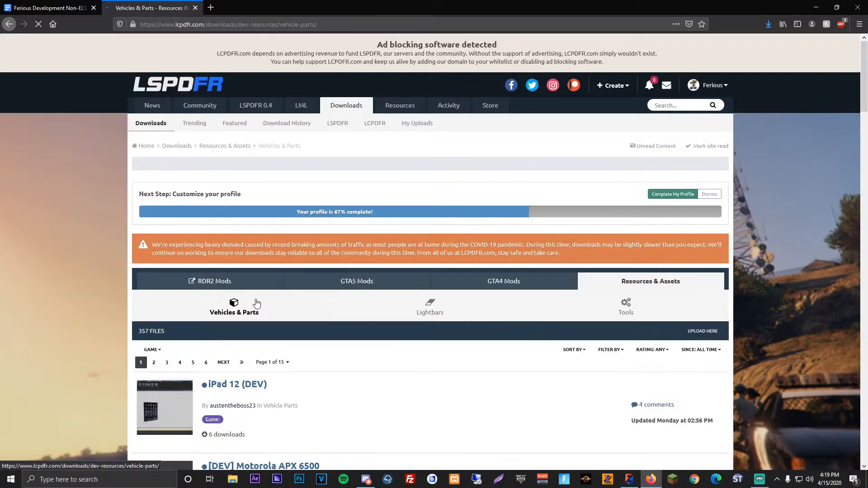
Step: Dismiss the custom filter and sort the Vehicles & Parts files by Most Downloaded
left_click(607, 352)
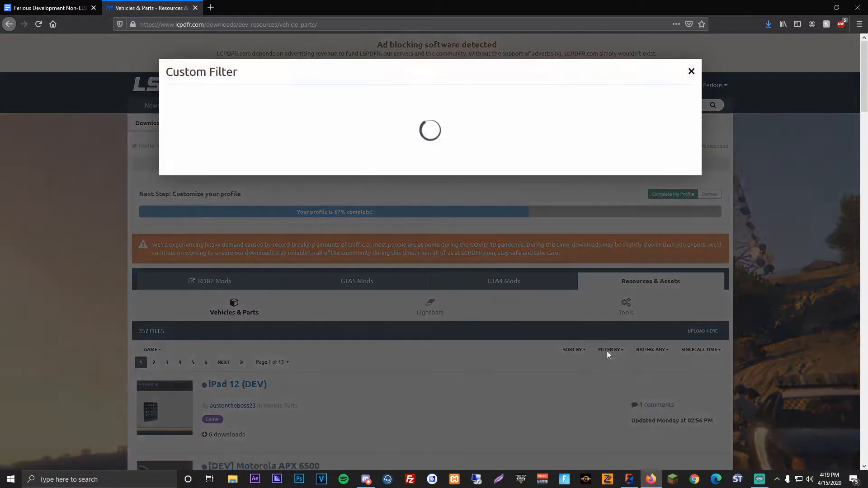
left_click(692, 71)
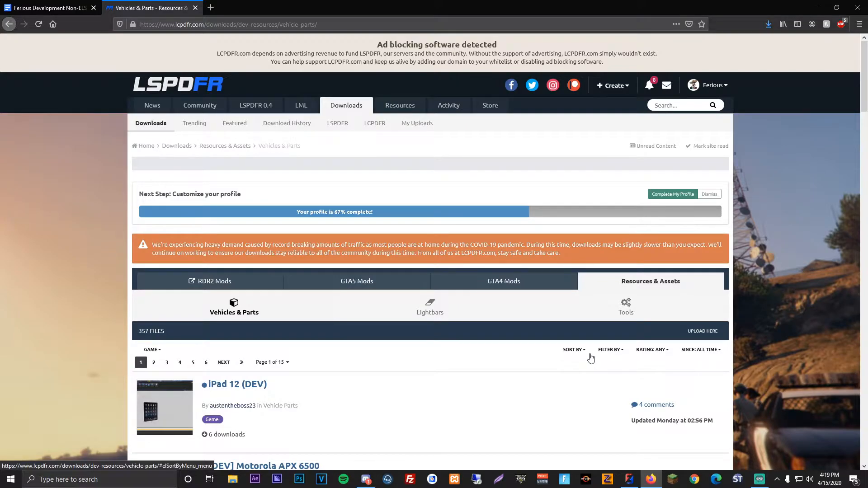
scroll(591, 359, "down", 2)
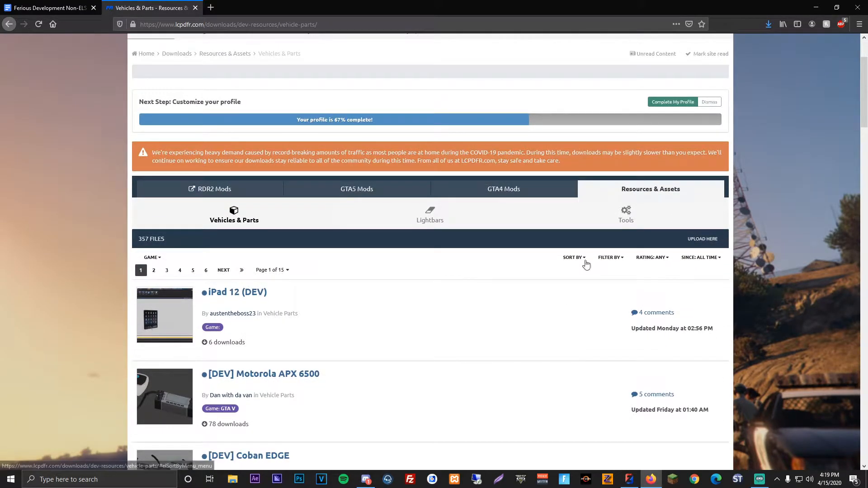
left_click(573, 258)
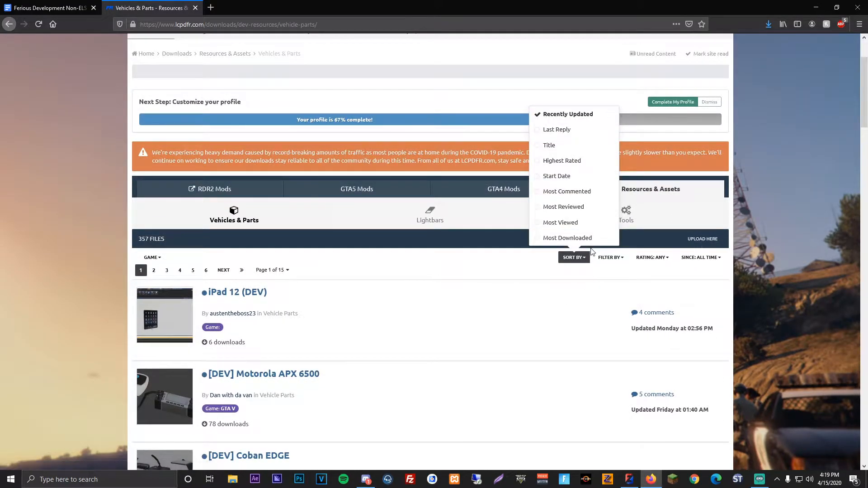
left_click(584, 236)
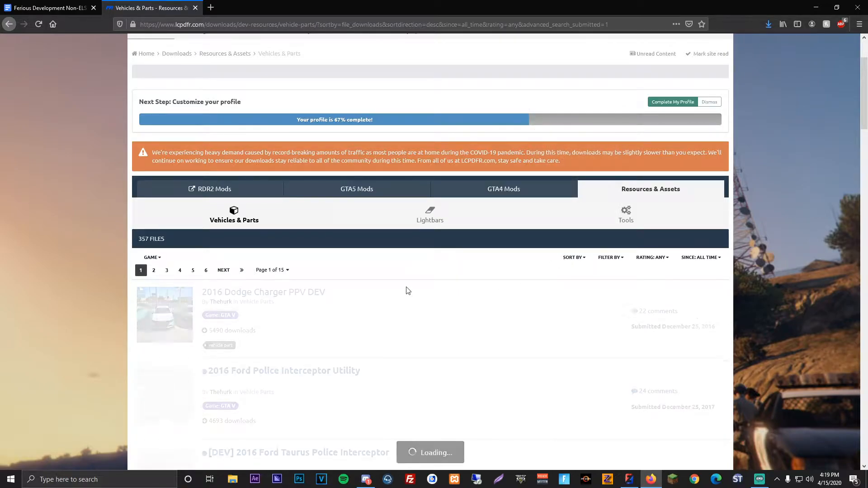
Step: Browse the most downloaded vehicle files for police vehicle models and parts marked DEV
scroll(406, 291, "down", 1)
scroll(406, 292, "down", 1)
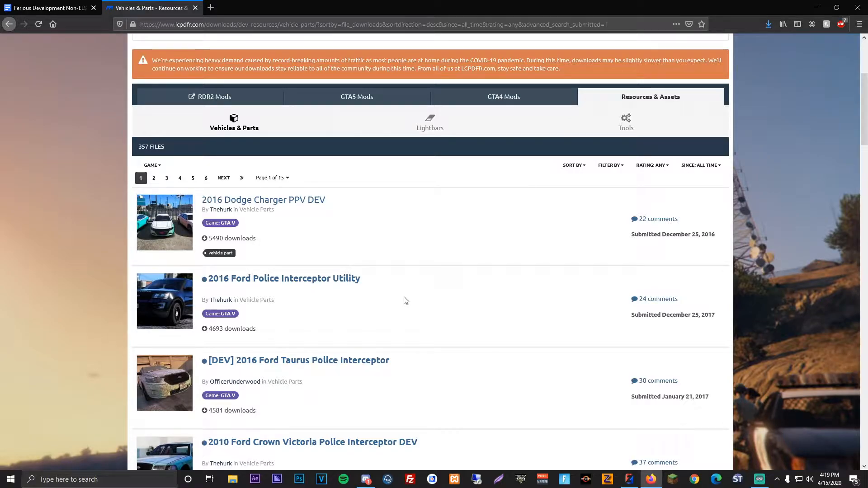
scroll(405, 301, "down", 2)
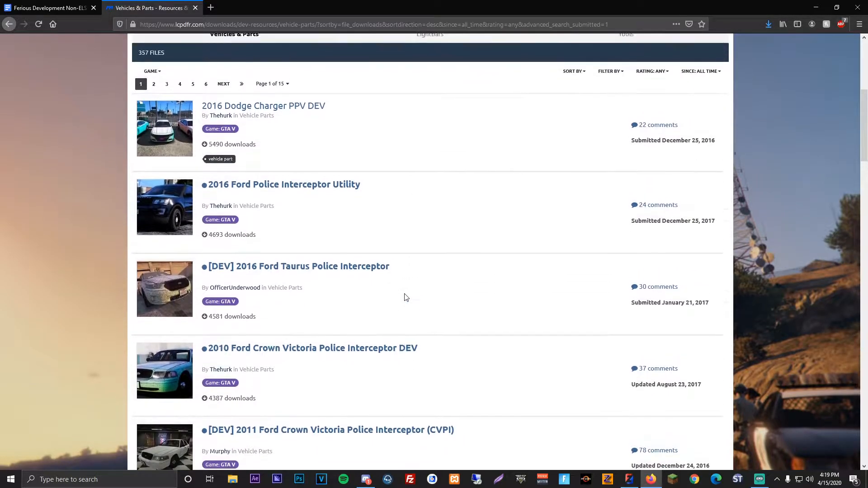
scroll(403, 296, "up", 1)
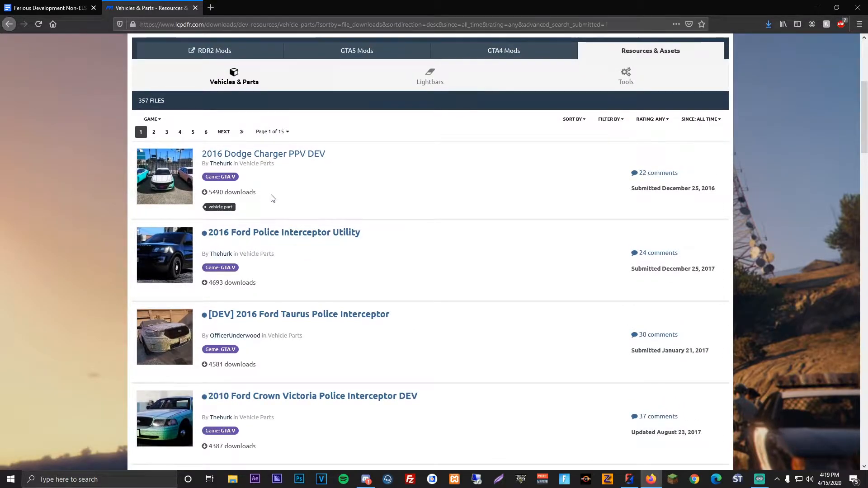
scroll(273, 200, "down", 4)
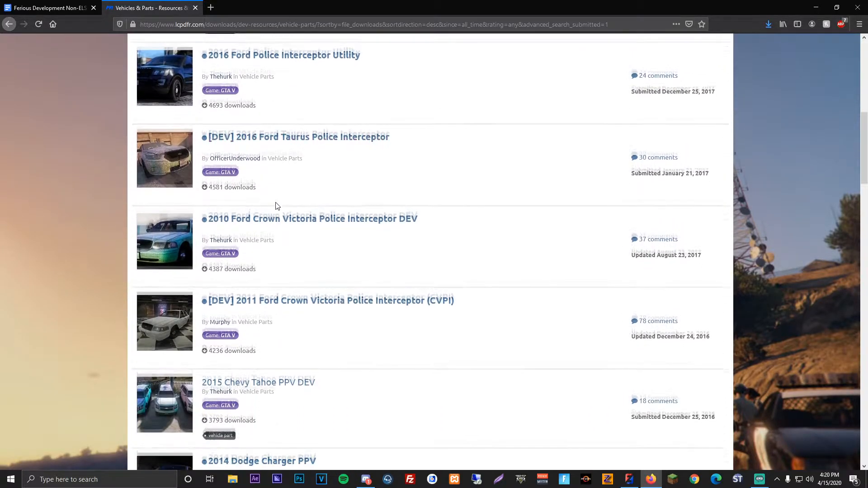
scroll(278, 208, "up", 5)
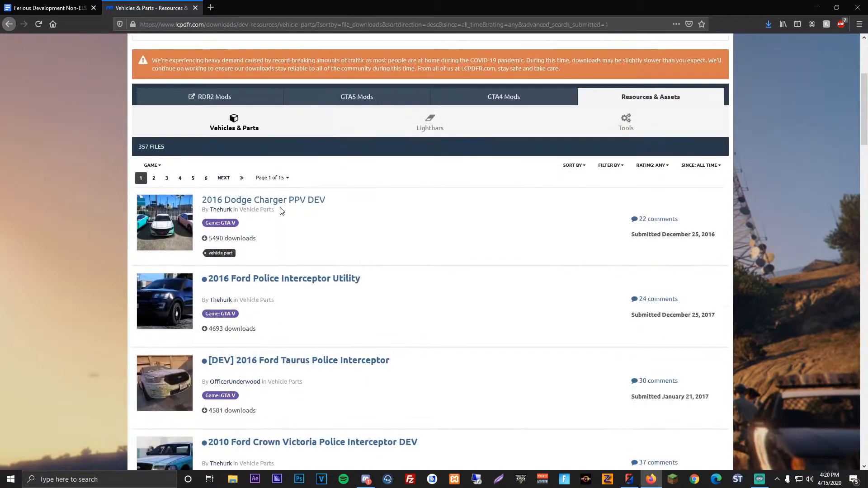
scroll(280, 211, "up", 1)
scroll(291, 226, "down", 1)
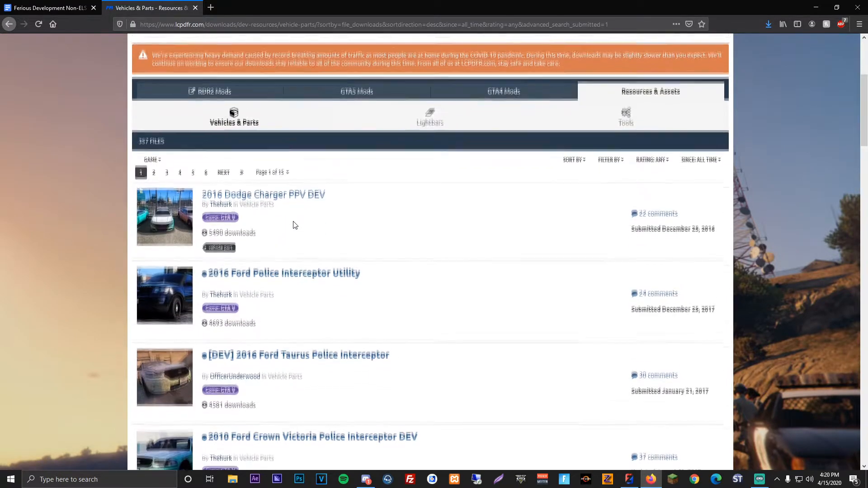
scroll(295, 225, "down", 1)
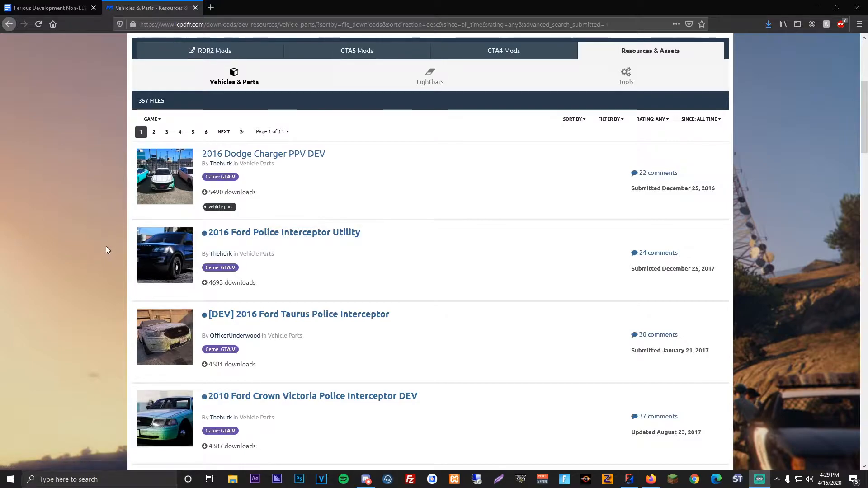
scroll(121, 214, "down", 5)
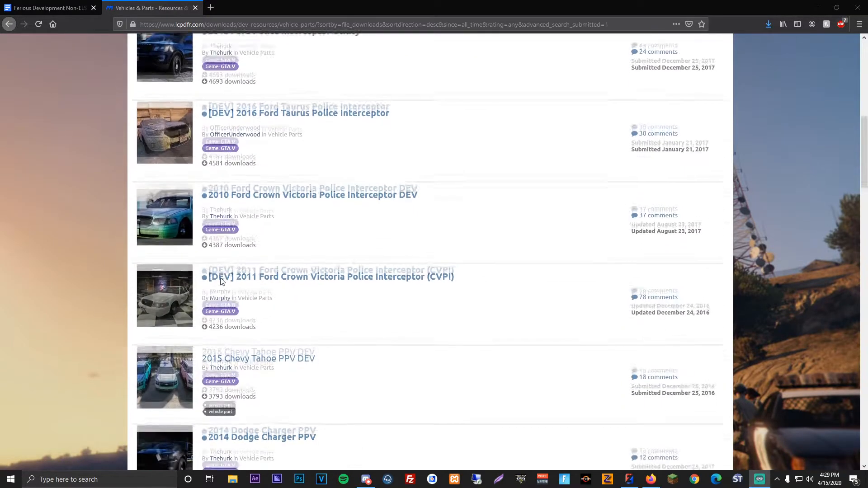
Step: Close the LCPDFR page and return to ZModeler to examine the GMC truck's front and rear
left_click(197, 8)
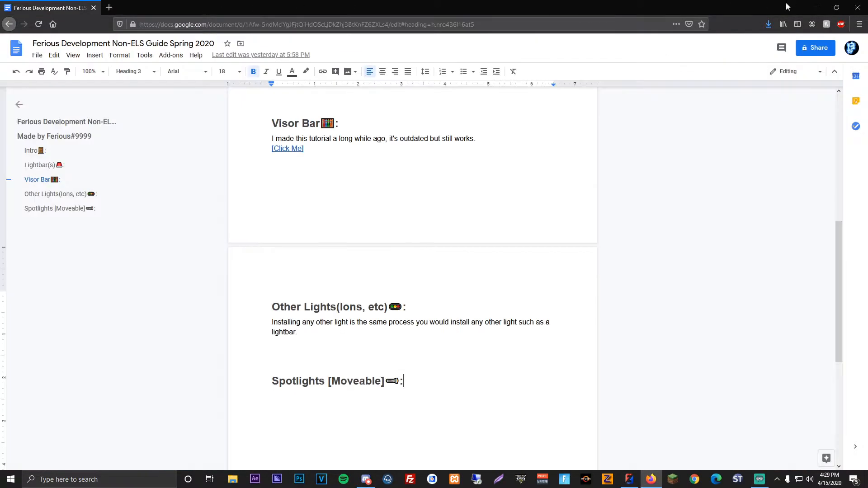
left_click(816, 7)
middle_click_drag(402, 235, 468, 262)
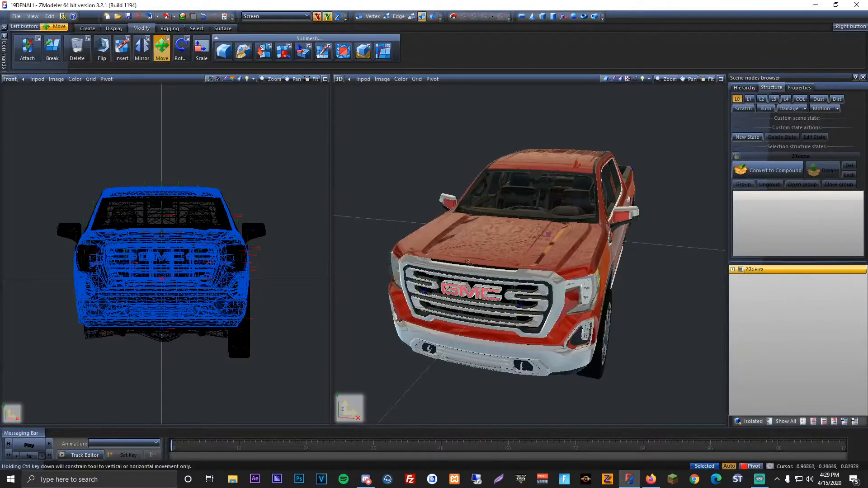
left_click(230, 147)
middle_click_drag(254, 170, 263, 153)
middle_click_drag(539, 253, 466, 245)
scroll(540, 253, "up", 3)
scroll(465, 245, "up", 5)
scroll(462, 243, "down", 3)
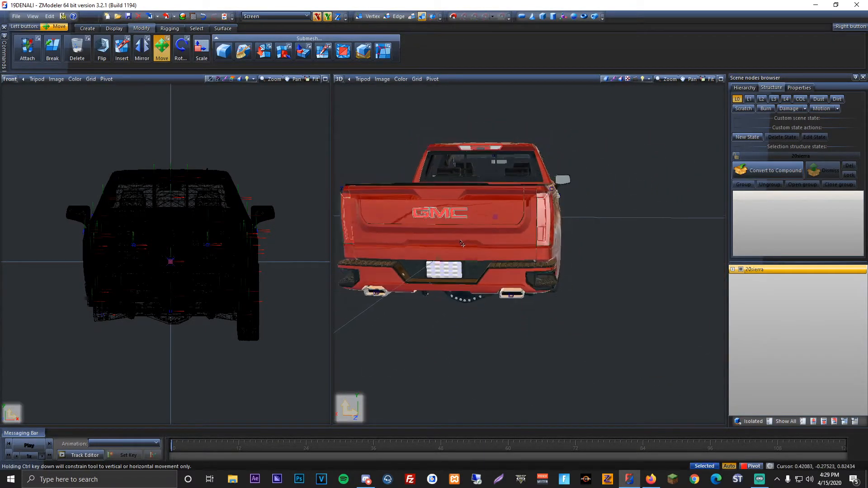
middle_click_drag(466, 244, 519, 251)
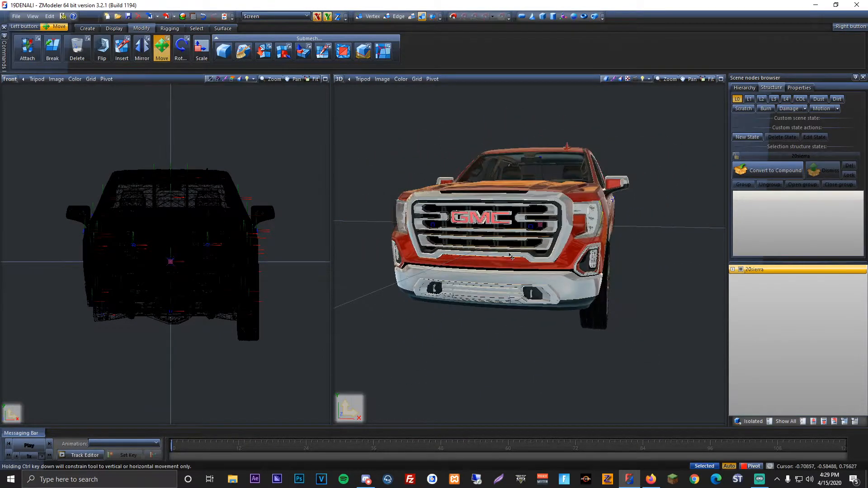
middle_click_drag(506, 259, 511, 260)
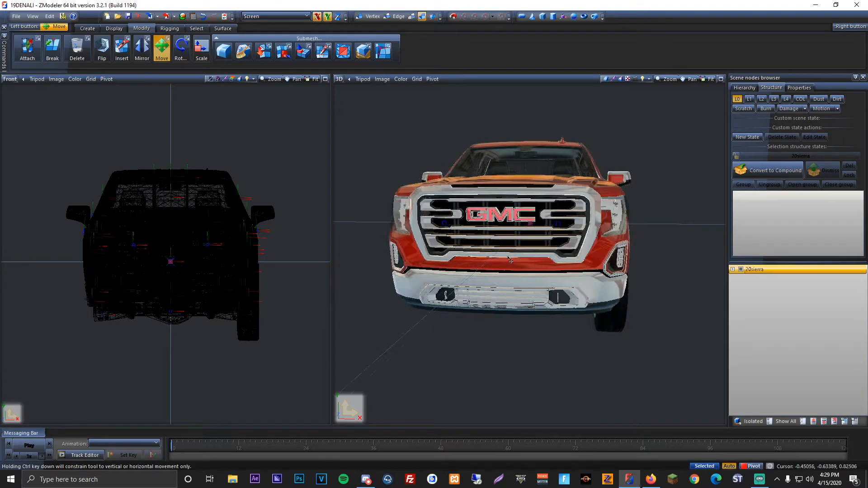
scroll(540, 246, "up", 3)
middle_click_drag(540, 245, 488, 262)
scroll(488, 262, "up", 6)
scroll(488, 262, "down", 6)
middle_click_drag(542, 259, 543, 229)
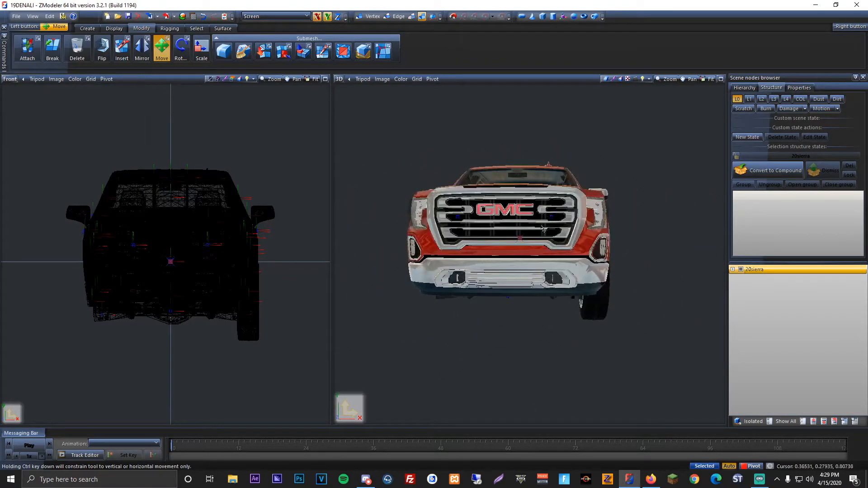
scroll(500, 265, "up", 3)
scroll(509, 261, "down", 3)
scroll(510, 260, "up", 3)
mouse_move(509, 261)
middle_mouse_down()
mouse_move(470, 257)
mouse_move(505, 248)
middle_mouse_up()
Step: Start merging a file and browse to the [PAID] LIGHTS AND PARTS folder inside Developer Parts GTA V on the desktop
left_click(16, 16)
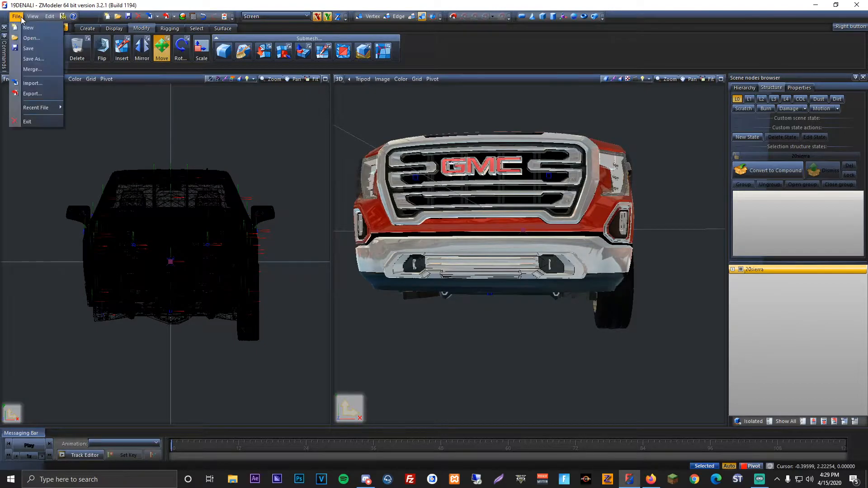
left_click(48, 75)
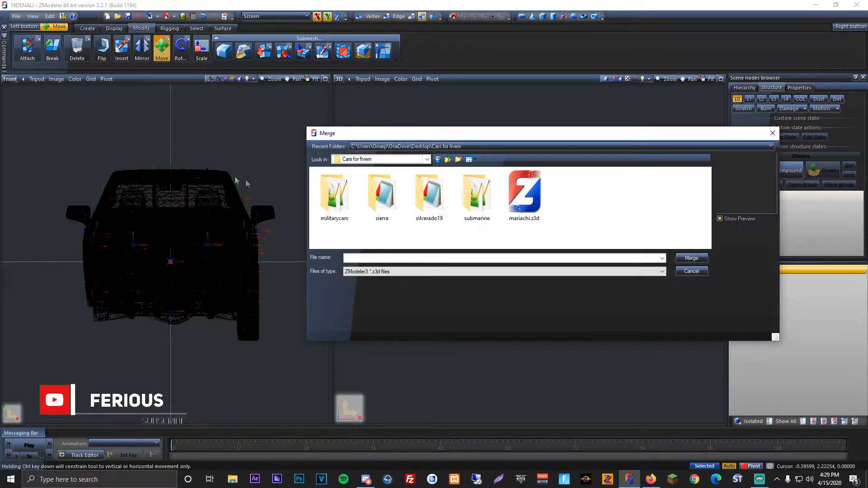
left_click(448, 160)
left_click(448, 160)
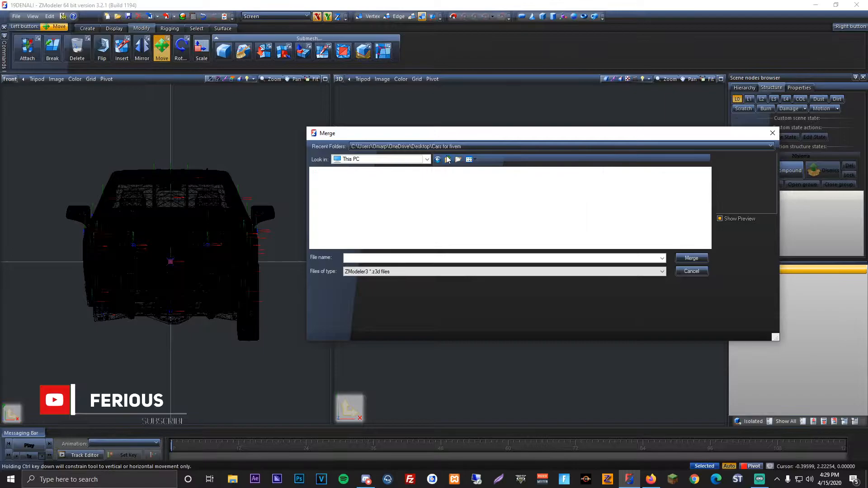
double_click(448, 184)
scroll(374, 220, "down", 6)
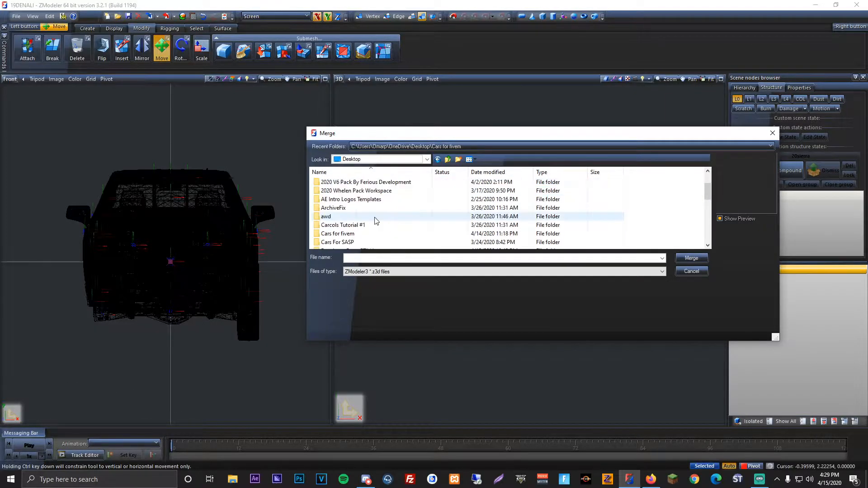
double_click(347, 199)
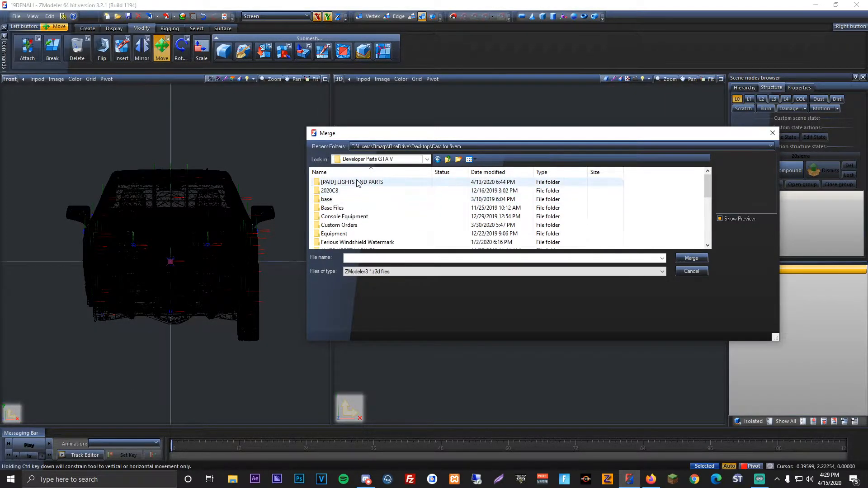
double_click(346, 182)
scroll(356, 218, "down", 2)
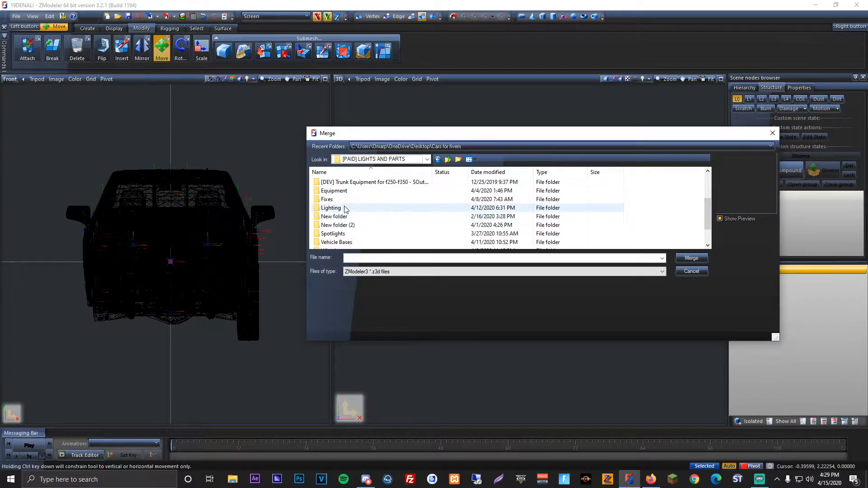
Step: Open the Whelen IONS light model from the Lighting folder for merging, and cancel its part selection
double_click(346, 208)
scroll(362, 220, "down", 3)
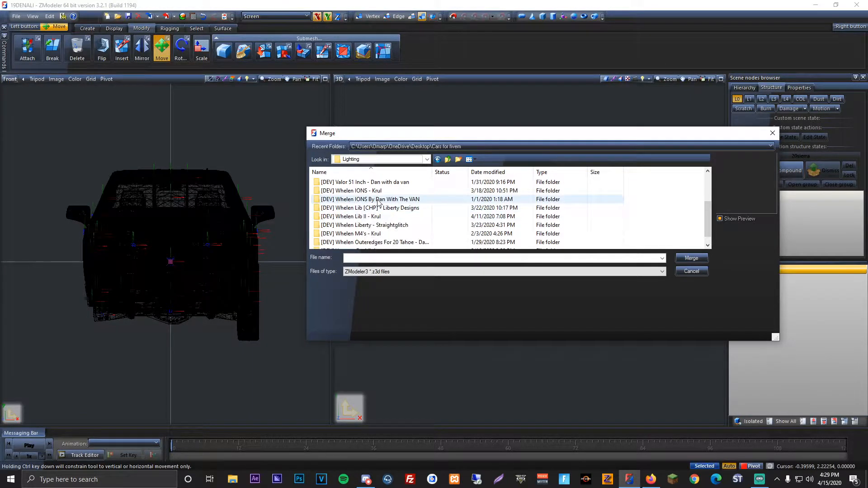
double_click(354, 199)
double_click(343, 183)
double_click(343, 199)
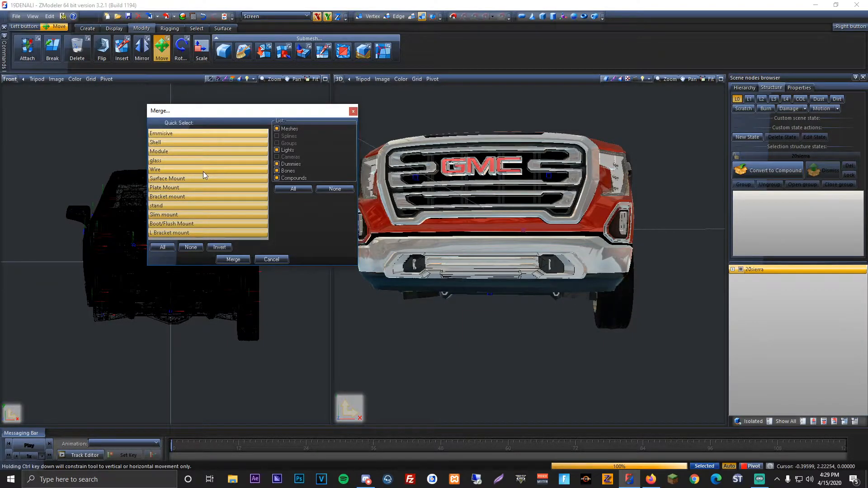
left_click_drag(222, 110, 181, 109)
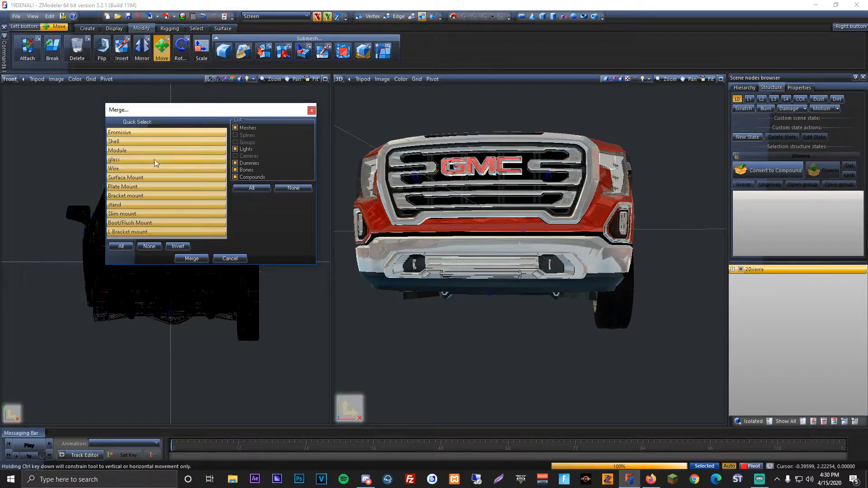
left_click(220, 258)
Step: Examine the truck from its front corner and inspect the chassis parts in the 20sierra hierarchy
middle_click_drag(503, 235, 515, 267)
scroll(552, 271, "down", 2)
scroll(524, 267, "up", 3)
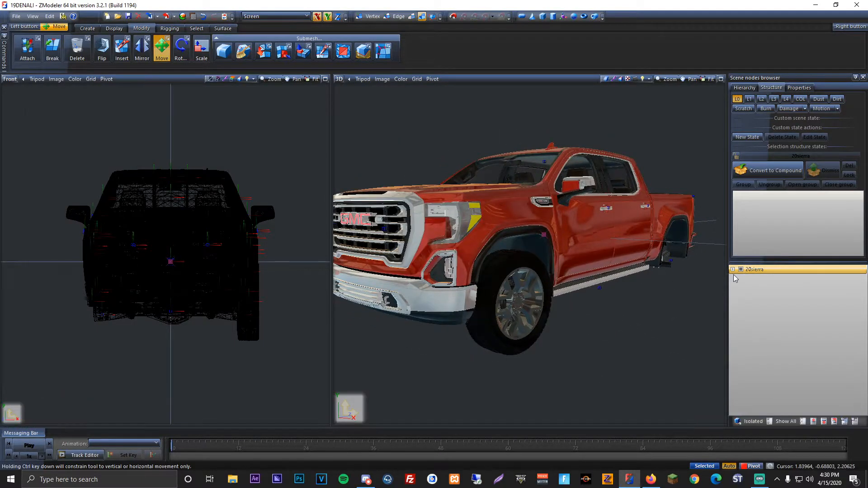
left_click(739, 278)
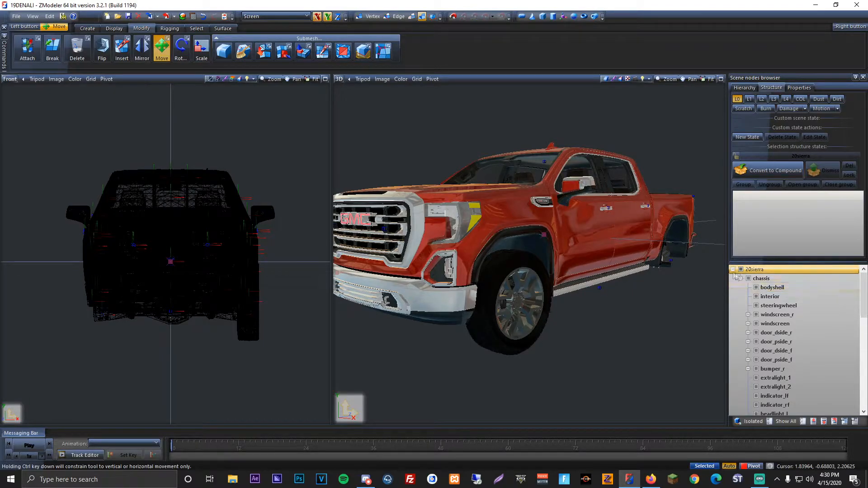
left_click(733, 270)
middle_click_drag(532, 247, 513, 247)
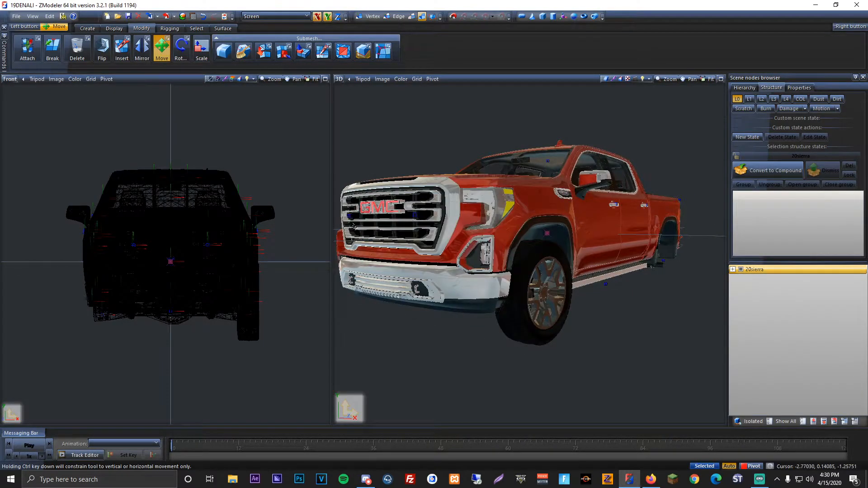
left_click(732, 270)
left_click(733, 269)
left_click(733, 270)
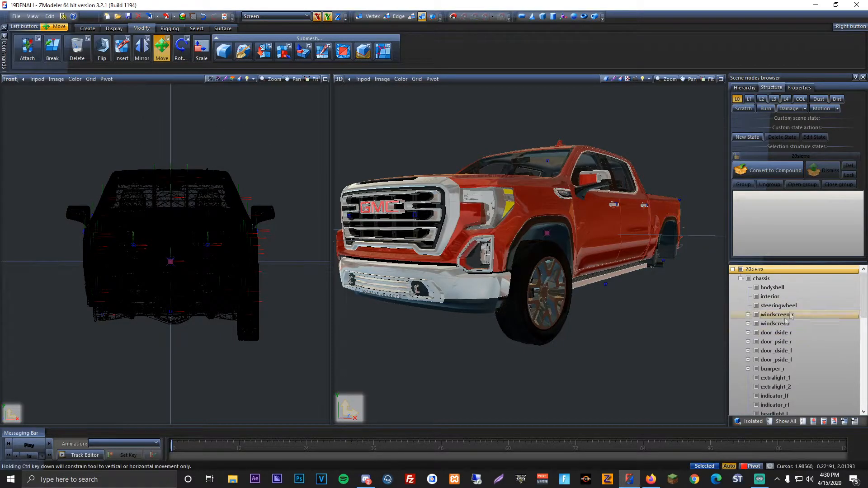
Step: Rename the chassis's interior node to interiorr, change it back to interior, and collapse the 20sierra hierarchy
left_click(794, 296)
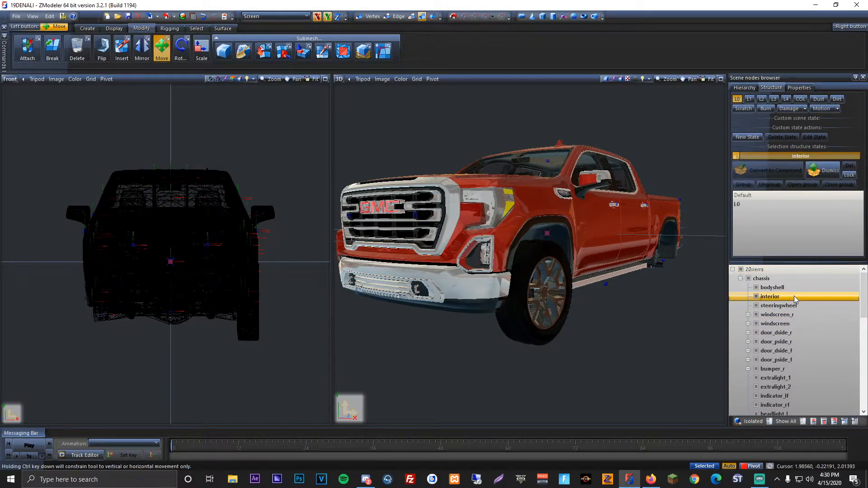
left_click(793, 296)
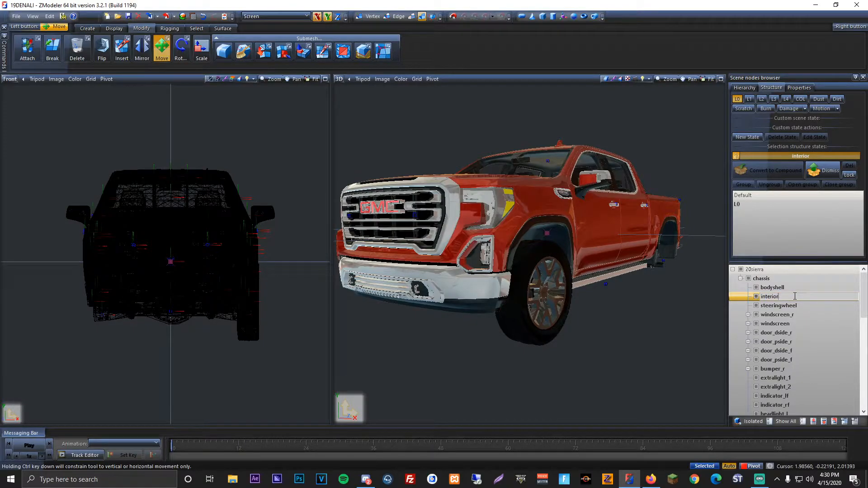
type("r")
left_click(797, 290)
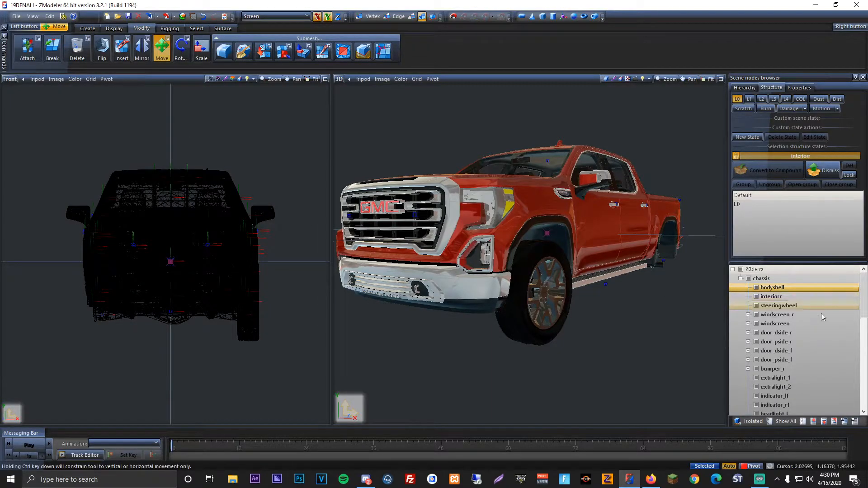
left_click(806, 300)
left_click(802, 297)
key("BackSpace")
left_click(733, 271)
Step: Merge all parts of the Whelen ION light model into the truck scene
scroll(578, 225, "down", 1)
scroll(543, 228, "up", 1)
middle_click_drag(577, 224, 519, 233)
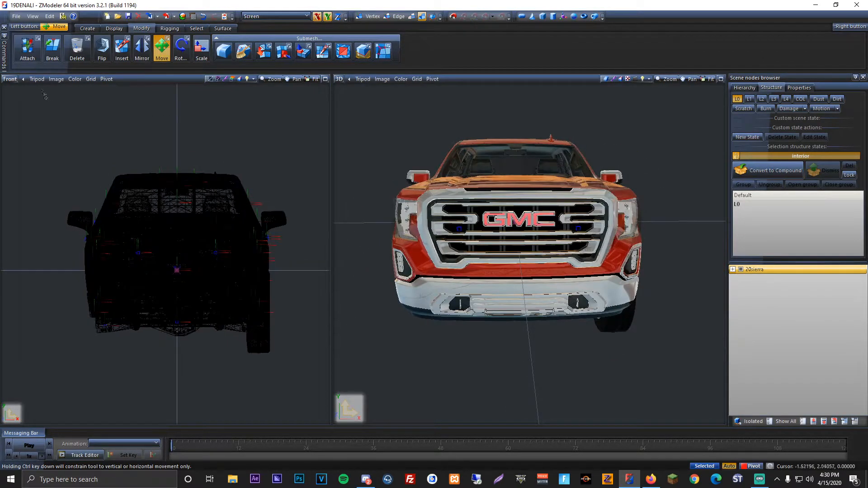
left_click(16, 16)
left_click(32, 69)
double_click(343, 200)
left_click(121, 246)
left_click(191, 258)
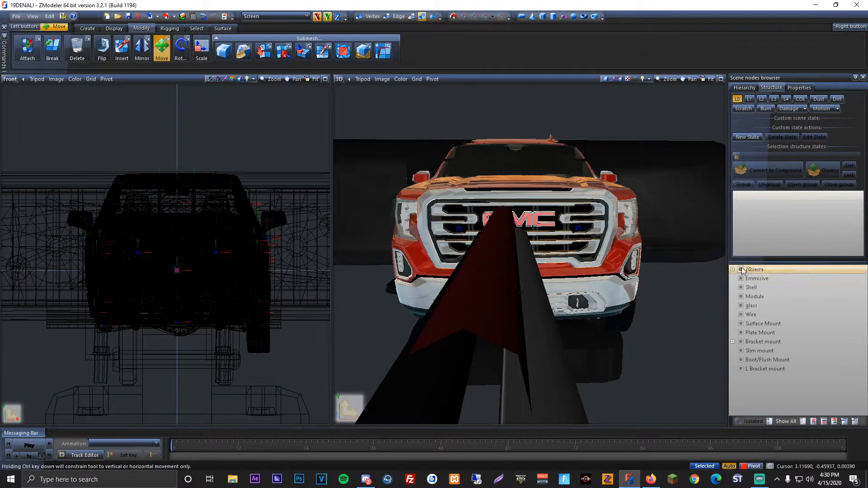
Step: Hide the 20sierra truck so that only the merged light is displayed
left_click(741, 270)
scroll(484, 294, "down", 3)
middle_click_drag(484, 294, 557, 275)
scroll(202, 243, "down", 5)
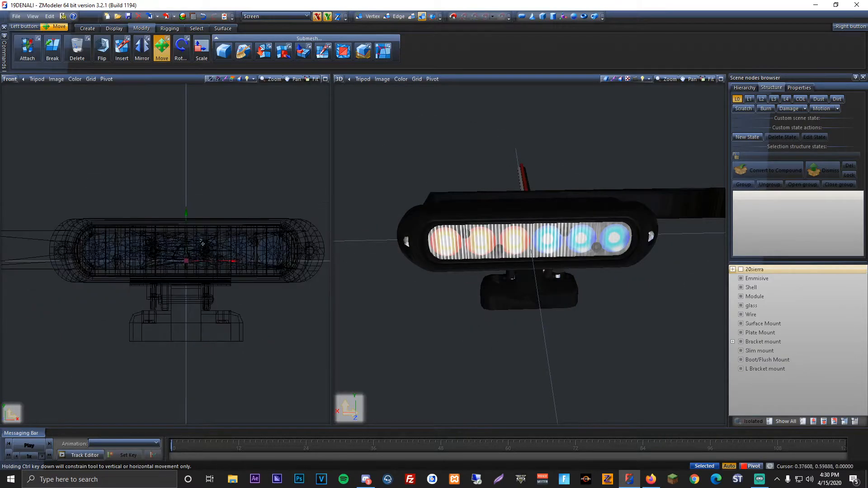
scroll(202, 243, "down", 6)
Step: Hide the light's L Bracket, Boot/Flush, Slim, Bracket and Plate mounts
left_click(740, 369)
left_click(740, 360)
left_click(740, 351)
left_click(740, 342)
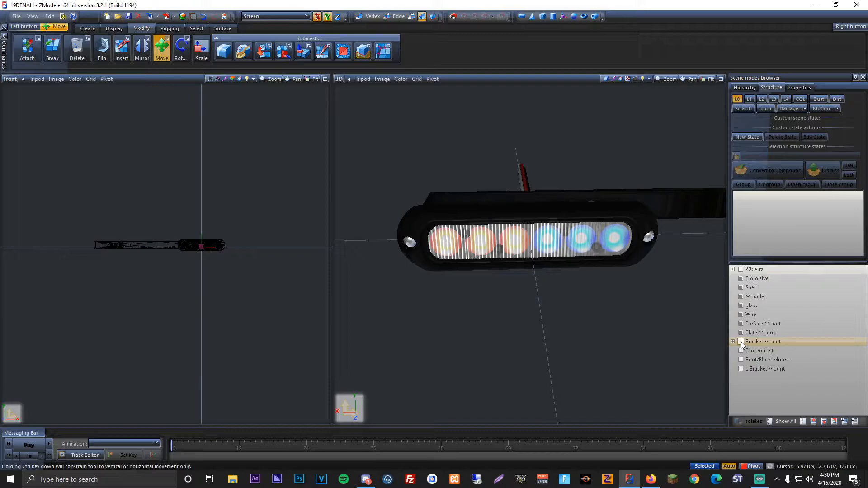
left_click(741, 333)
Step: Delete the five hidden mounts from Plate Mount through L Bracket mount, as well as the Wire object
left_click(763, 333)
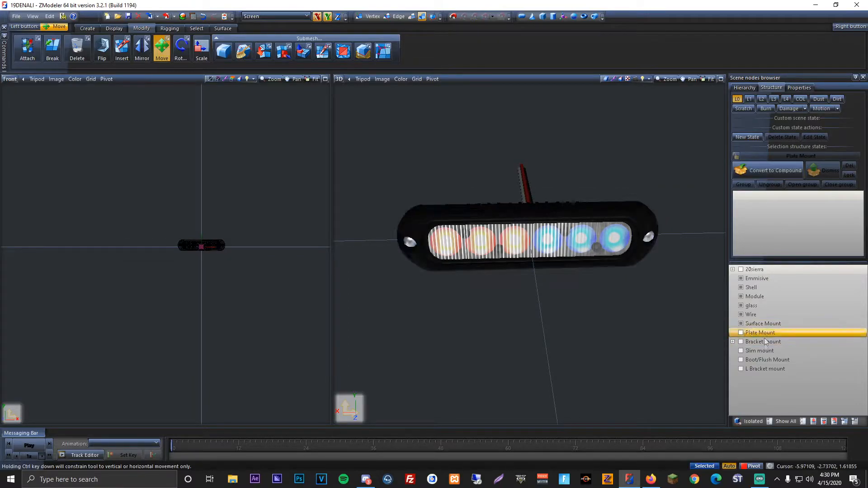
left_click(763, 369, "shift")
right_click(763, 369)
mouse_move(788, 387)
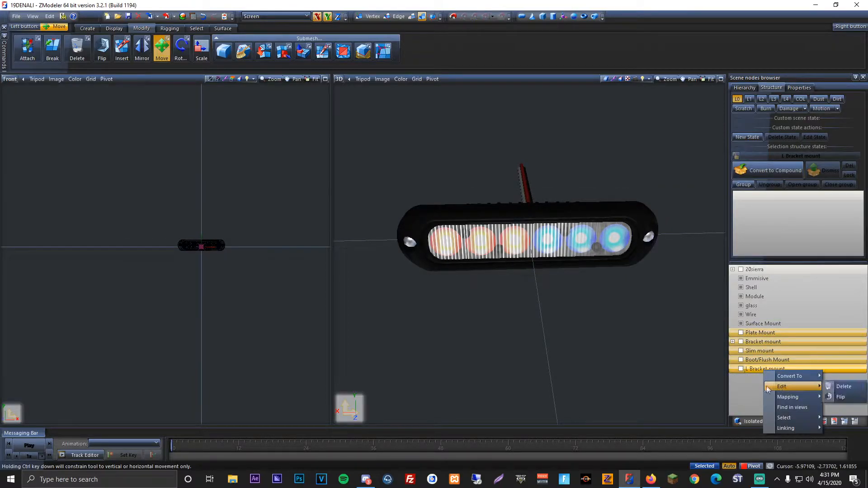
left_click(833, 386)
left_click(758, 315)
right_click(758, 319)
mouse_move(785, 334)
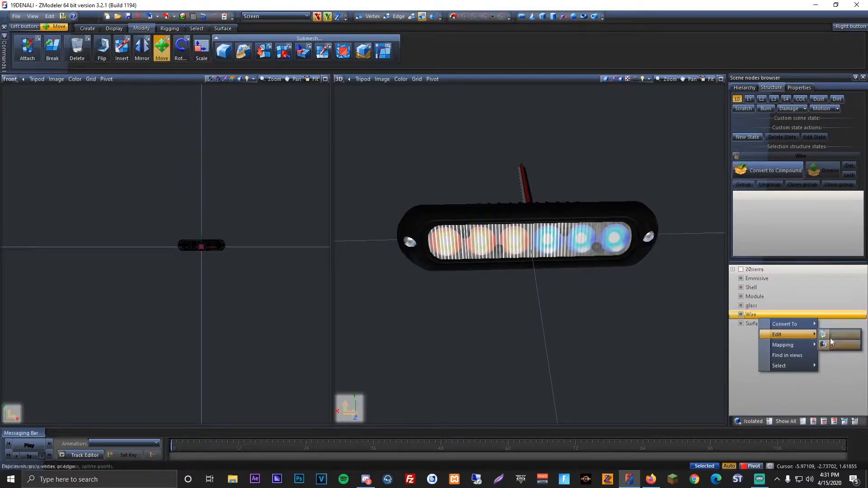
left_click(834, 344)
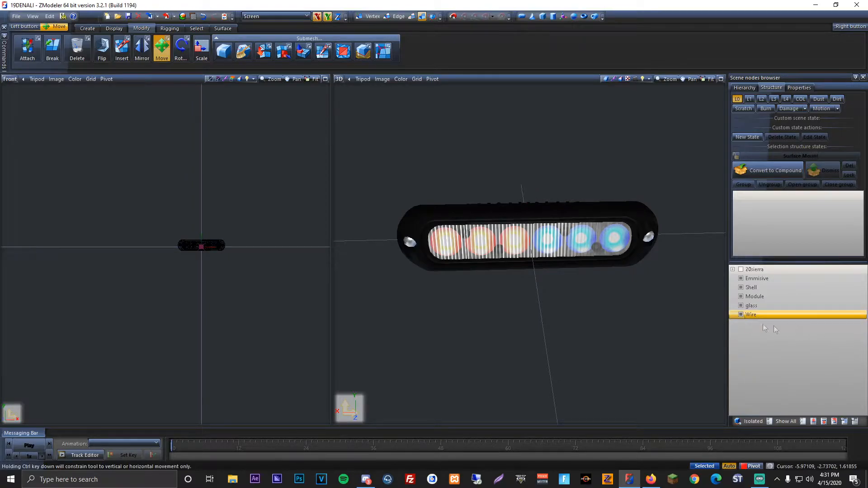
Step: Hide Emmisive, Shell and Module, and attach the glass to the Surface Mount
left_click(741, 278)
left_click(741, 288)
left_click(740, 297)
scroll(226, 248, "up", 4)
left_click(27, 49)
scroll(215, 237, "up", 4)
left_click(199, 243)
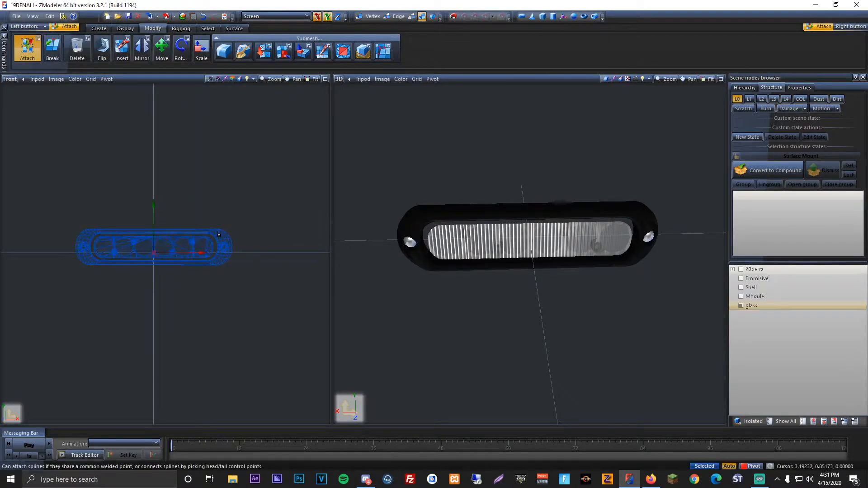
Step: Attach the Surface Mount to Module and combine Module with Shell, keeping Emmisive separate
left_click(740, 297)
left_click(184, 244)
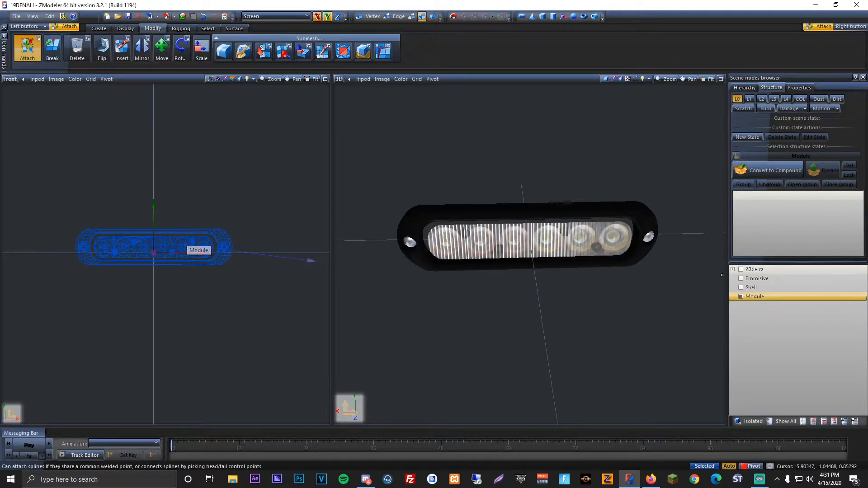
left_click(741, 297)
left_click(741, 298)
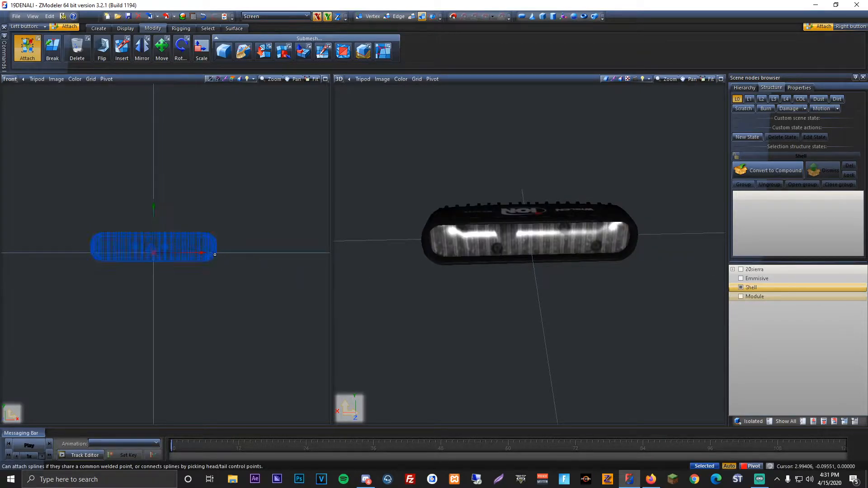
left_click(212, 253)
Step: Show the truck, select the light's Emmisive and Shell parts, and rotate them about the Y axis so the lenses face the truck's front
left_click(162, 52)
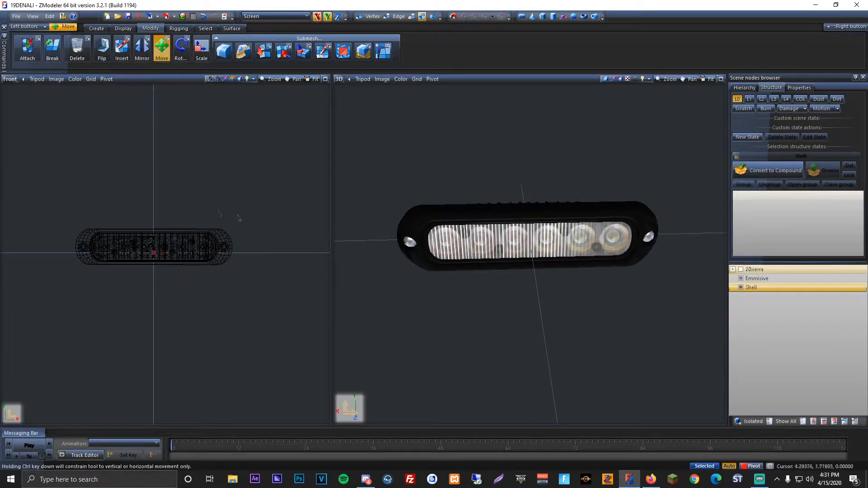
scroll(179, 211, "down", 2)
left_click_drag(26, 179, 335, 361)
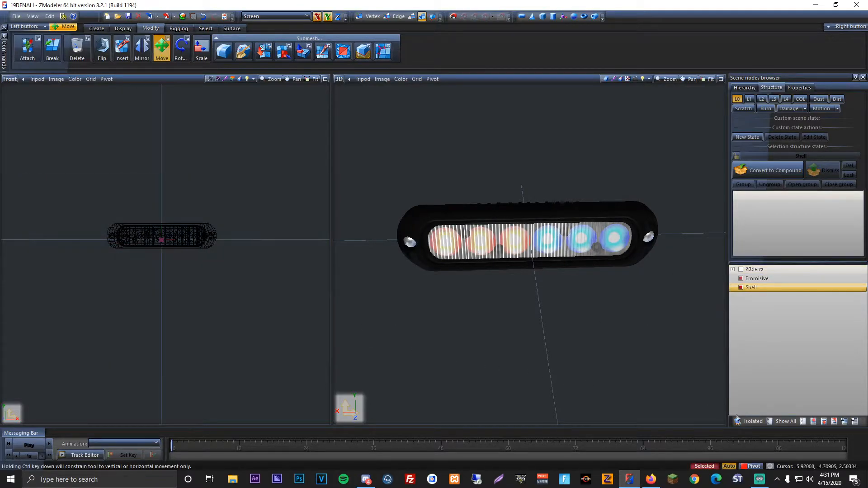
left_click(177, 49)
middle_click_drag(404, 136, 545, 186)
scroll(545, 185, "up", 2)
scroll(105, 189, "up", 5)
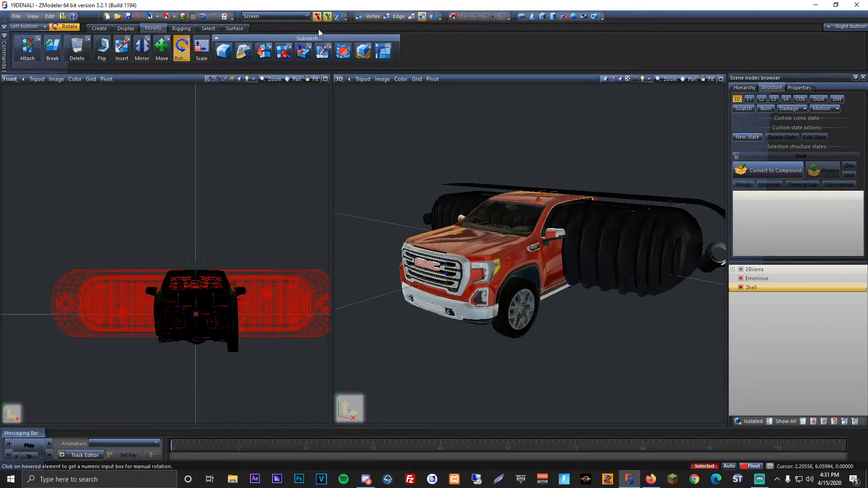
key("Tab")
type("18")
left_click(229, 201)
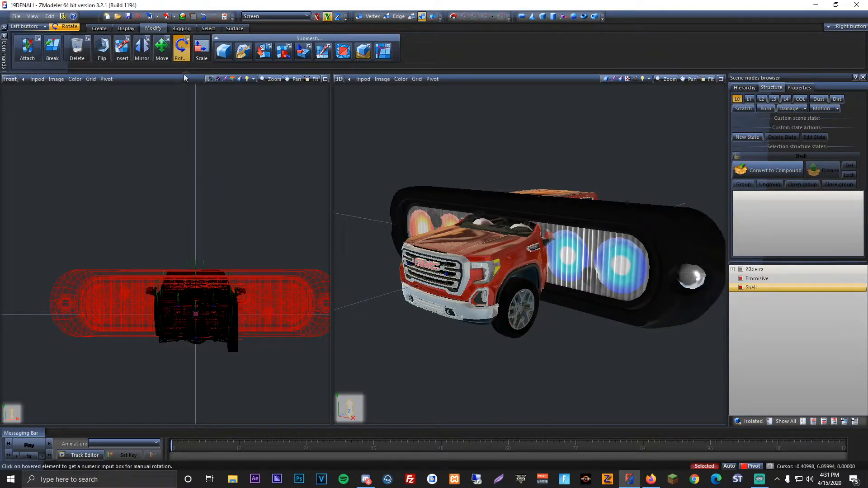
Step: Dismiss the CCleaner update notice and scale the selected light down to a small fraction of the grille's width
left_click(201, 50)
scroll(274, 189, "down", 1)
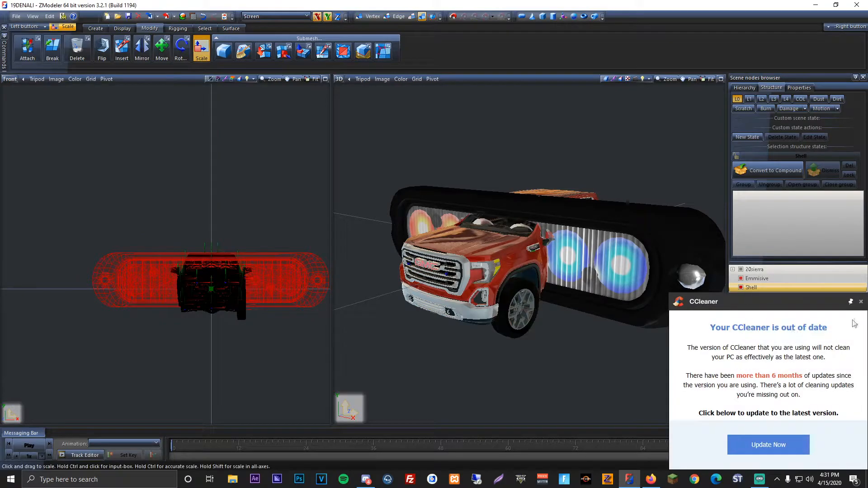
left_click(861, 302)
scroll(238, 215, "down", 1)
middle_click_drag(239, 215, 169, 192)
left_click_drag(169, 192, 355, 389)
left_click_drag(169, 191, 257, 369)
left_click_drag(267, 329, 171, 227)
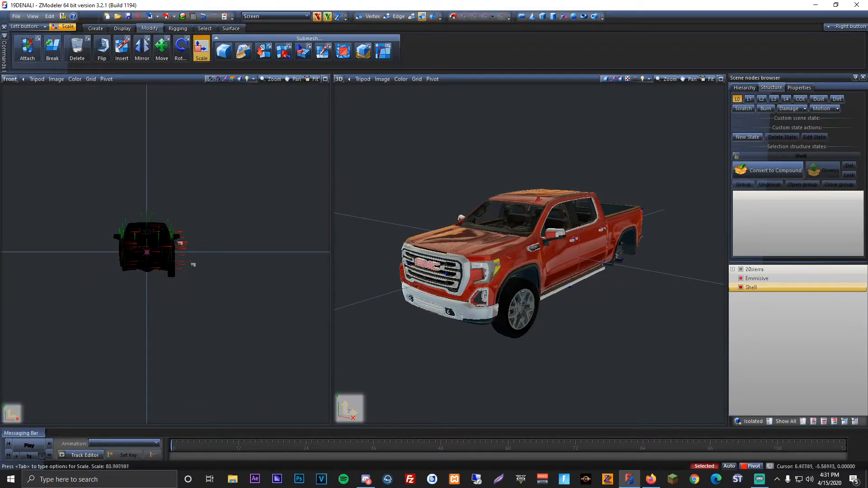
left_click_drag(285, 383, 172, 82)
left_click(313, 79)
Step: Move the selected light outward and down to the red trim just below the grille's passenger-side corner, then adjust its depth
scroll(173, 220, "down", 2)
left_click(163, 50)
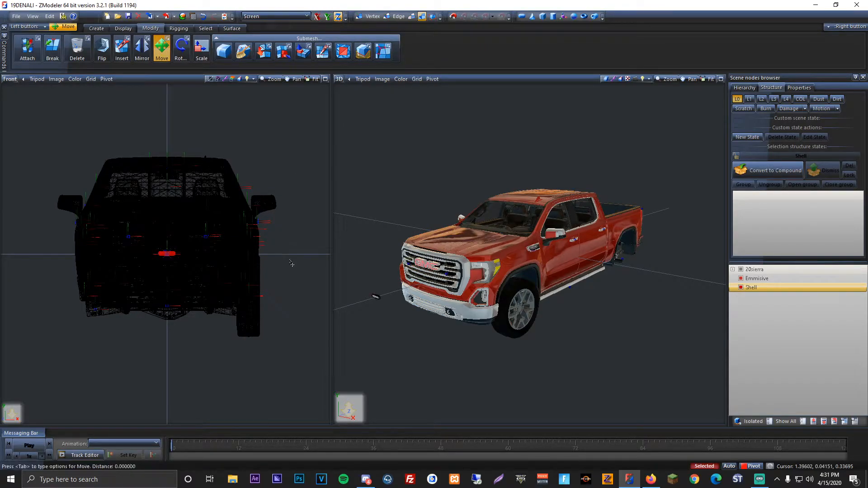
middle_click_drag(440, 283, 545, 275)
scroll(475, 262, "up", 6)
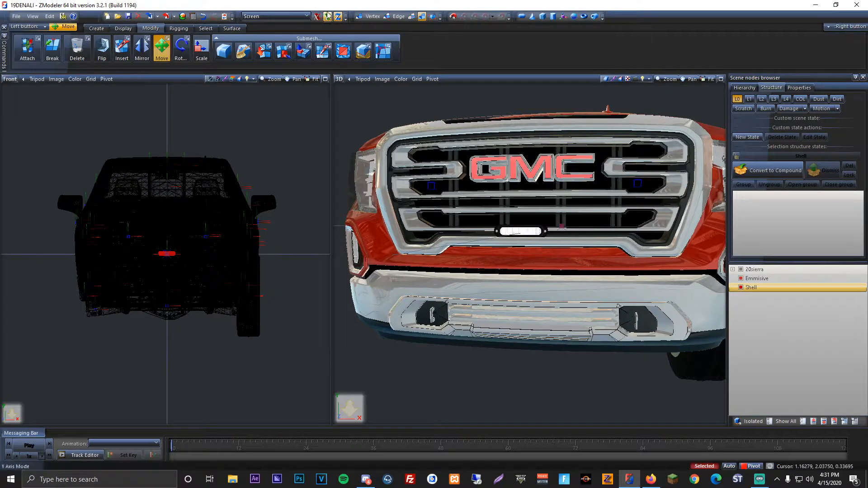
left_click_drag(294, 261, 251, 269)
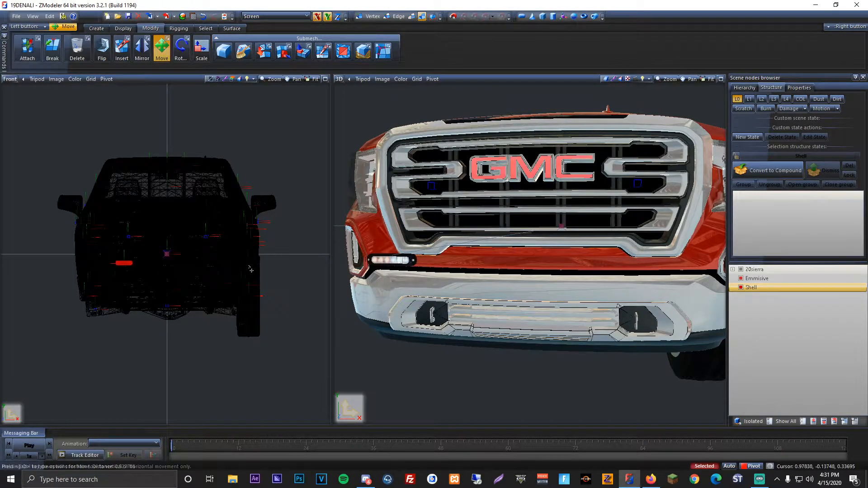
left_click(337, 17)
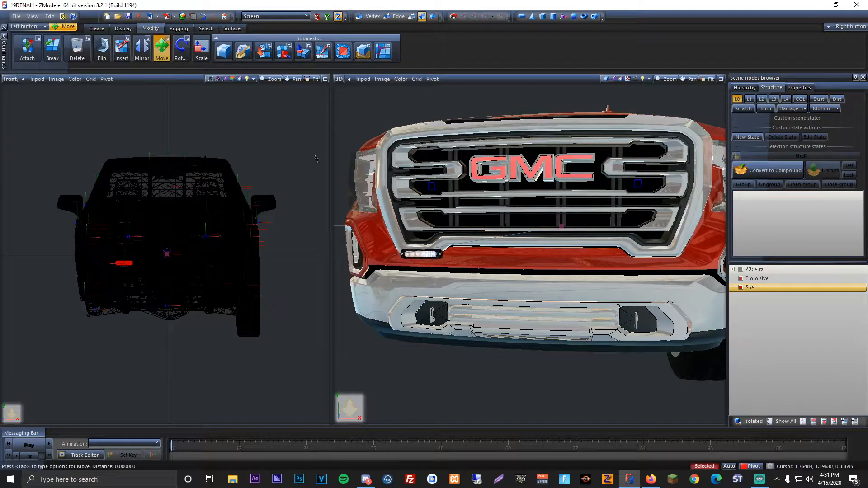
left_click(326, 16)
left_click_drag(297, 142, 297, 148)
left_click(337, 16)
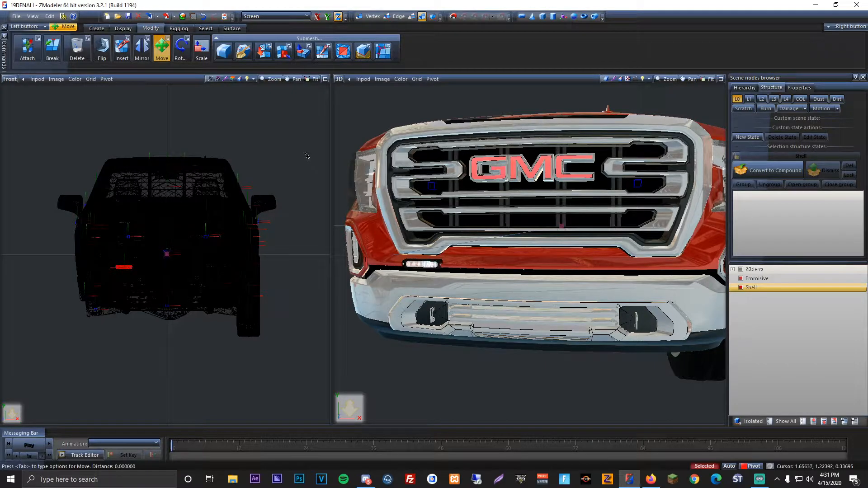
Step: Shift the light further outward along X toward the end of the red trim, and adjust its depth along Z
middle_click_drag(477, 277, 408, 253)
scroll(410, 294, "up", 3)
middle_click_drag(410, 294, 499, 254)
scroll(277, 225, "up", 2)
left_click(317, 17)
left_click_drag(318, 134, 297, 135)
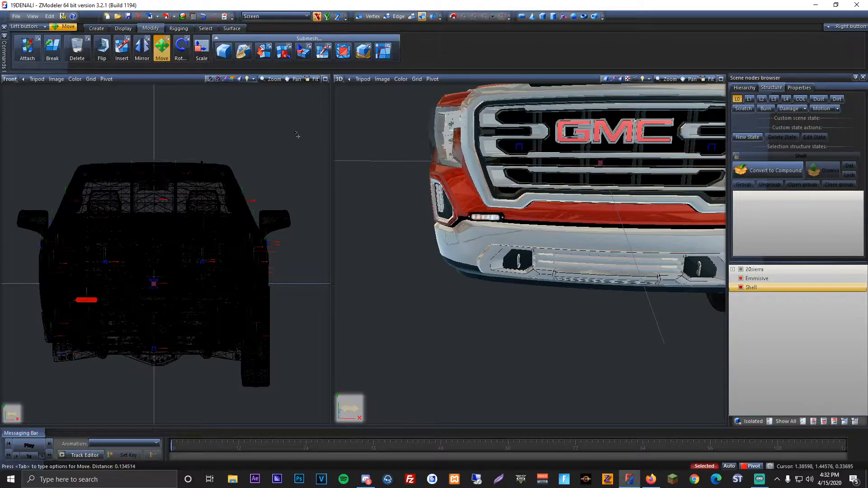
left_click(336, 21)
left_click_drag(273, 175, 282, 199)
Step: Lower the light along Y onto the chrome bumper and fine-tune its depth along Z
scroll(398, 195, "down", 3)
middle_click_drag(398, 194, 388, 157)
scroll(388, 157, "up", 1)
left_click(328, 17)
left_click_drag(334, 119, 332, 135)
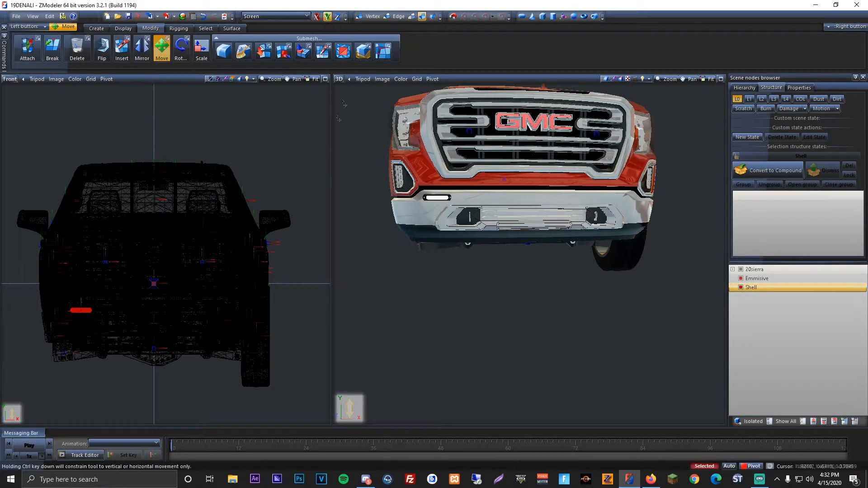
left_click(337, 16)
left_click_drag(295, 160, 295, 158)
Step: Move the light inward along X until it sits above the passenger-side fog light, and set its depth against the bumper
middle_click_drag(470, 186, 500, 218)
scroll(425, 207, "up", 3)
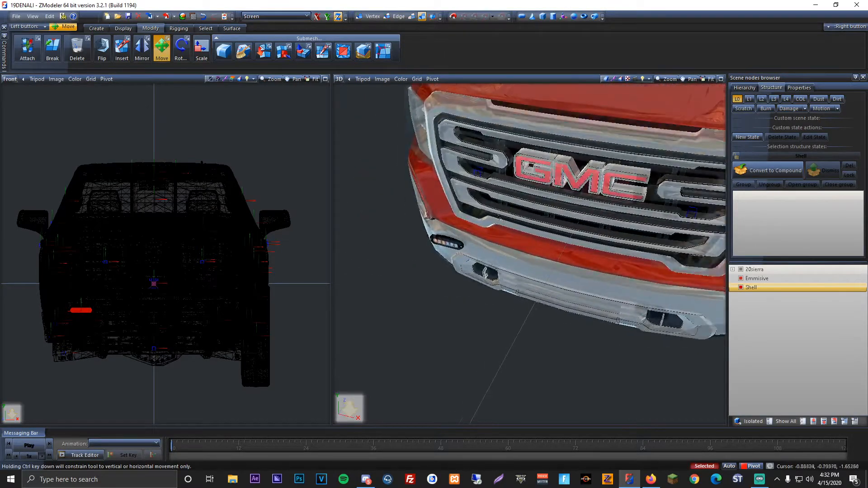
left_click(317, 17)
left_click_drag(267, 185, 300, 169)
left_click(338, 16)
middle_click_drag(470, 253, 470, 218)
scroll(524, 220, "down", 2)
middle_click_drag(581, 223, 431, 197)
scroll(511, 213, "up", 2)
scroll(521, 204, "up", 2)
scroll(520, 203, "down", 2)
scroll(431, 196, "up", 4)
scroll(432, 197, "up", 2)
Step: Rotate the light about the Y axis to follow the bumper's curve
left_click(181, 47)
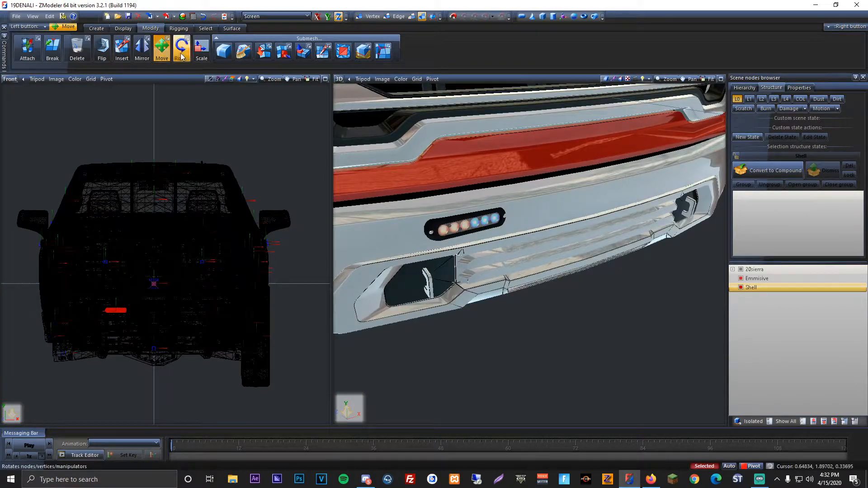
left_click(328, 16)
left_click_drag(306, 117, 324, 142)
scroll(443, 155, "down", 2)
middle_click_drag(443, 156, 345, 150)
left_click_drag(348, 152, 263, 143)
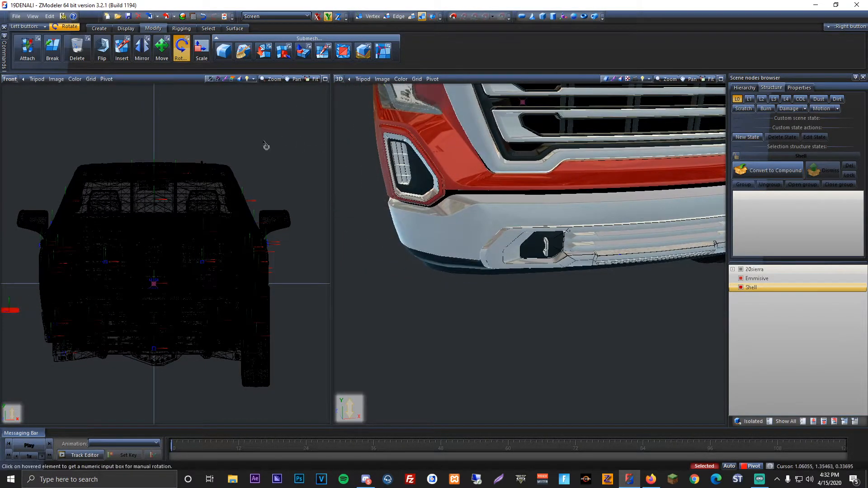
Step: Move the rotated light back along X onto the bumper above the passenger-side fog light and adjust its depth along Z
left_click(162, 47)
left_click(318, 17)
left_click(318, 17)
left_click_drag(254, 103, 298, 90)
left_click(339, 16)
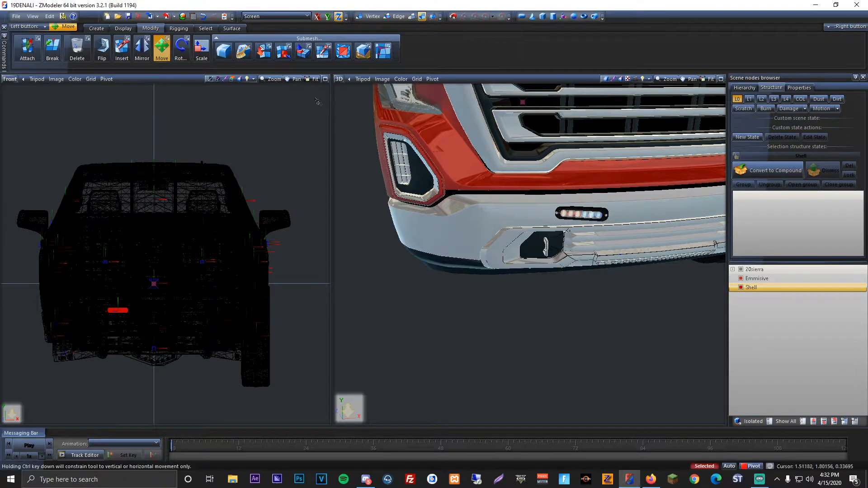
left_click(318, 16)
left_click_drag(299, 130, 270, 124)
middle_click_drag(507, 149, 367, 139)
left_click(338, 17)
left_click_drag(267, 120, 286, 124)
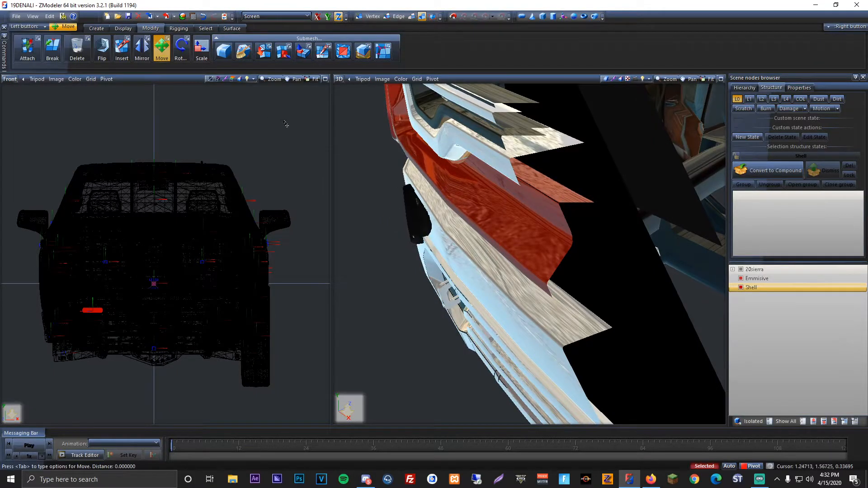
Step: Refine the light's rotation about Y and reposition it along X and Z so it rests against the bumper surface
left_click(181, 50)
left_click(328, 17)
left_click_drag(287, 107, 286, 92)
left_click(164, 48)
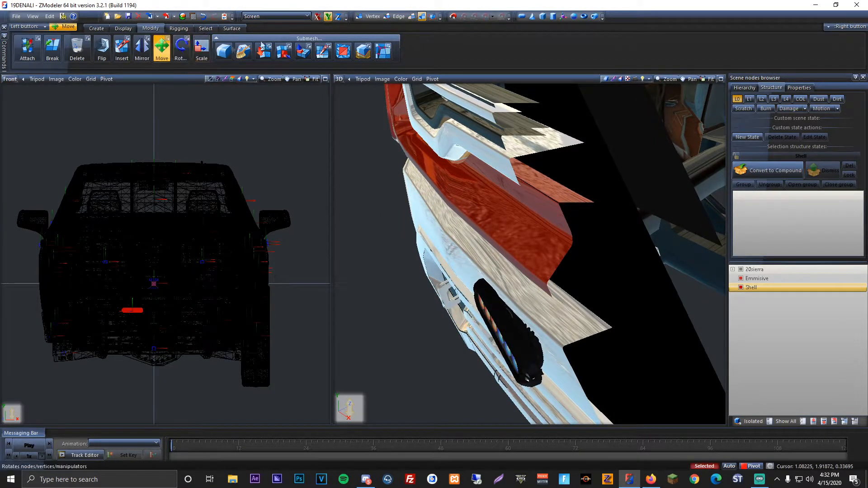
left_click(318, 17)
left_click_drag(296, 107, 298, 75)
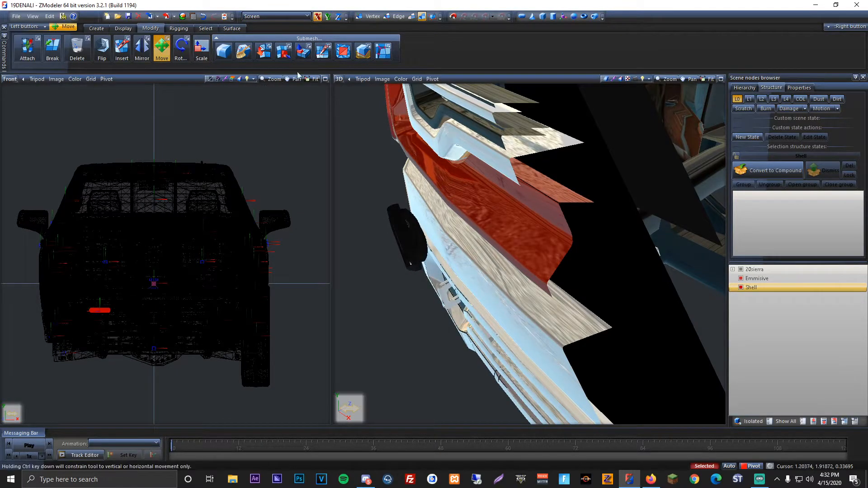
mouse_move(276, 115)
left_mouse_down()
mouse_move(266, 128)
mouse_move(269, 121)
left_mouse_up()
Step: Examine the light's placement on the bumper from the front and from an angle, both far and close
middle_click_drag(367, 161, 493, 179)
scroll(496, 181, "down", 5)
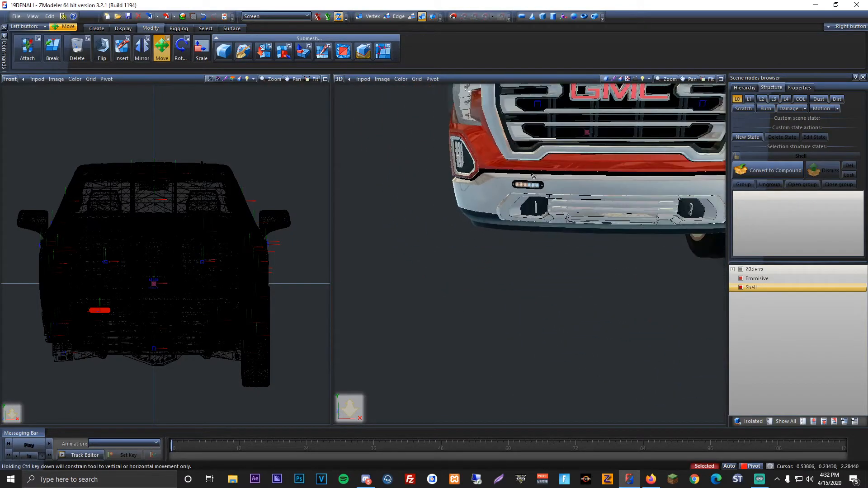
scroll(496, 184, "down", 4)
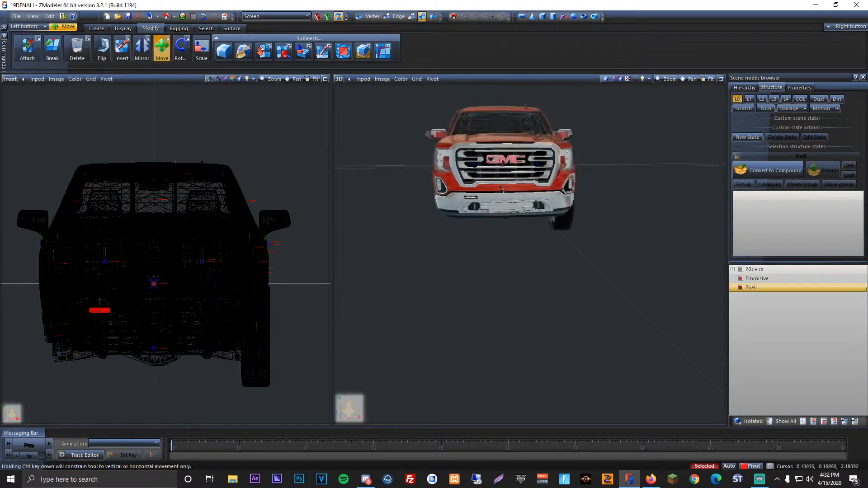
middle_click_drag(482, 189, 501, 198)
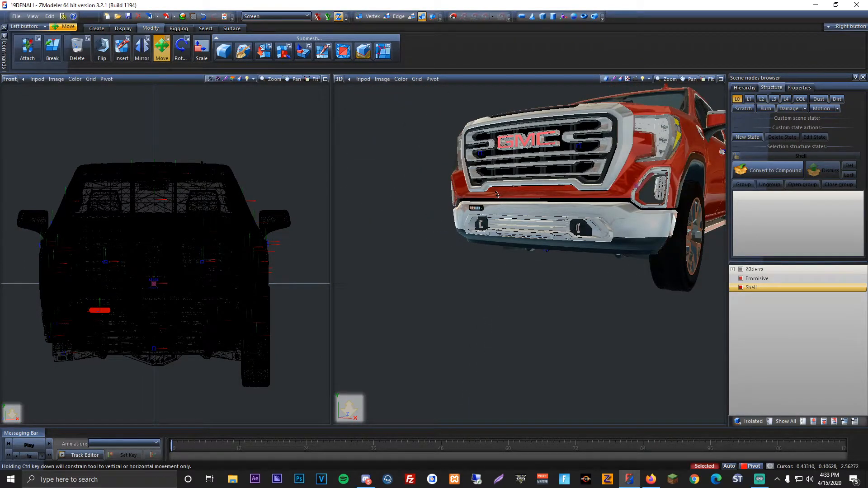
middle_click_drag(507, 171, 484, 228)
scroll(506, 193, "down", 2)
scroll(483, 228, "up", 2)
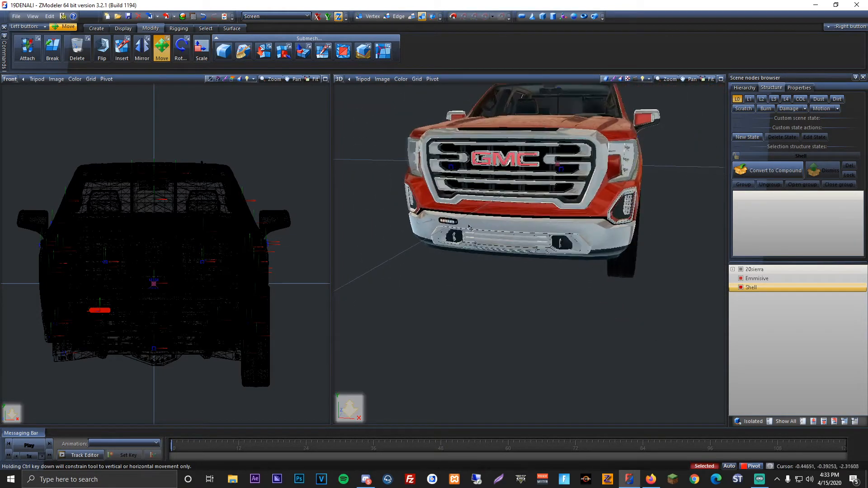
scroll(447, 221, "up", 2)
scroll(446, 231, "up", 1)
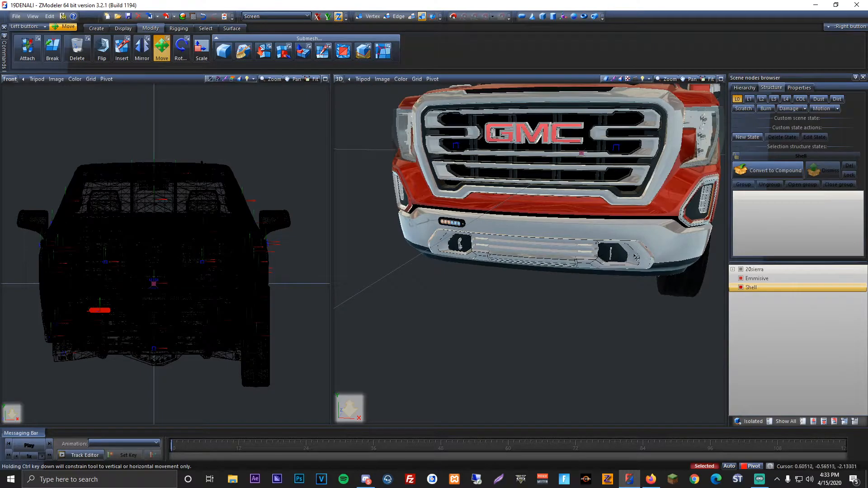
Step: Copy the selected Emmisive and Shell parts of the light in place
left_click(96, 28)
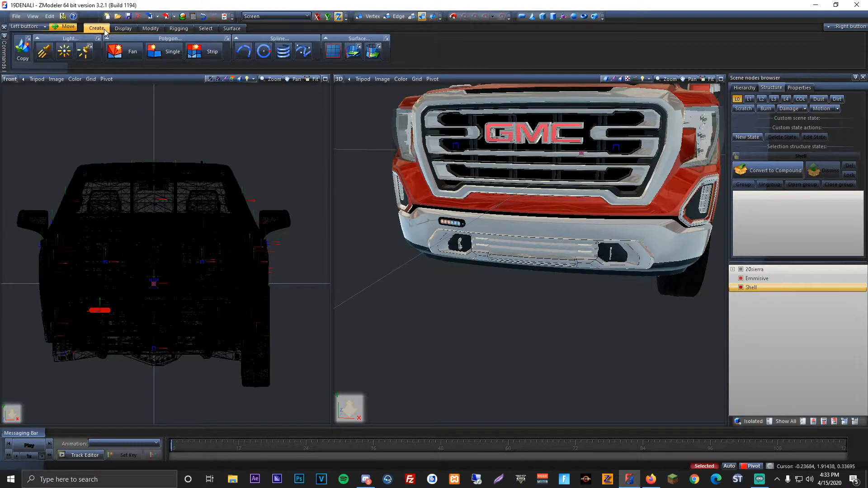
left_click(22, 50)
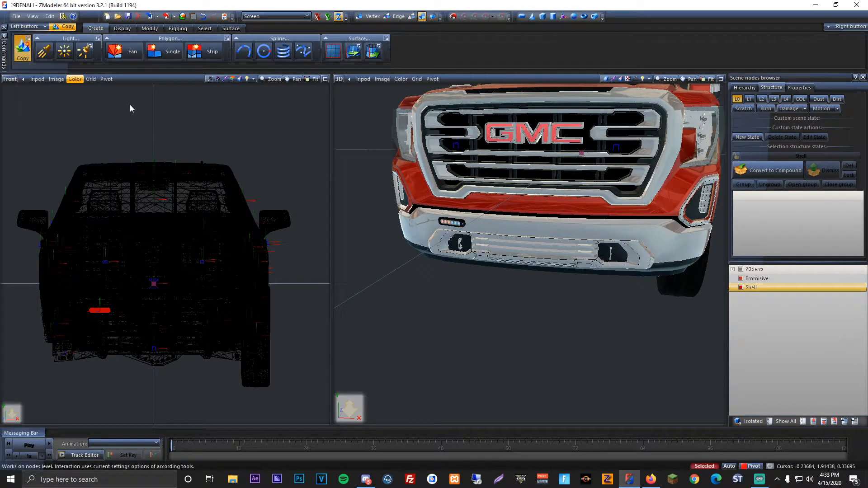
left_click(165, 109)
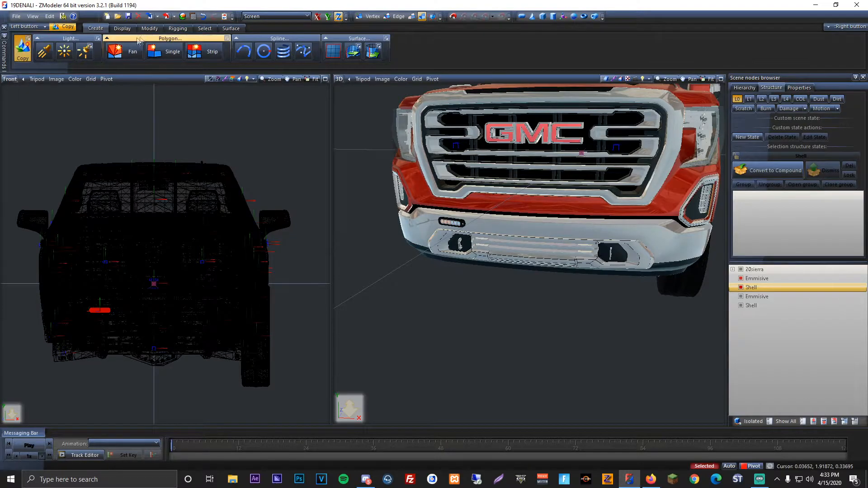
Step: Mirror the selected light's geometry across the truck's centre to the driver side of the bumper, and reset its local axes to parent
left_click(150, 28)
left_click(161, 49)
left_click(10, 79)
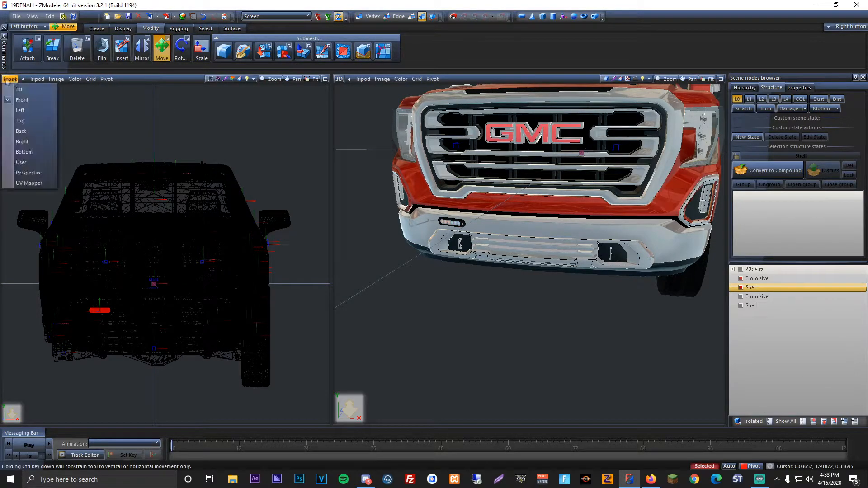
left_click(28, 110)
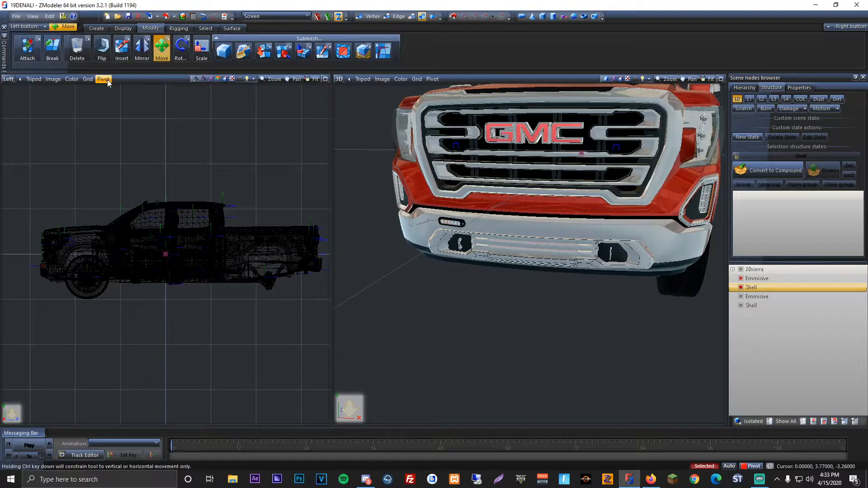
left_click(137, 55)
left_click(148, 39)
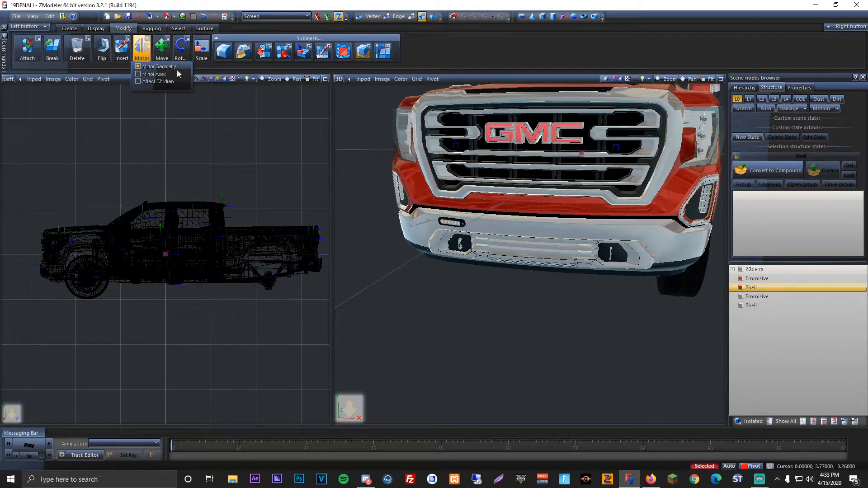
left_click(142, 52)
left_click(318, 17)
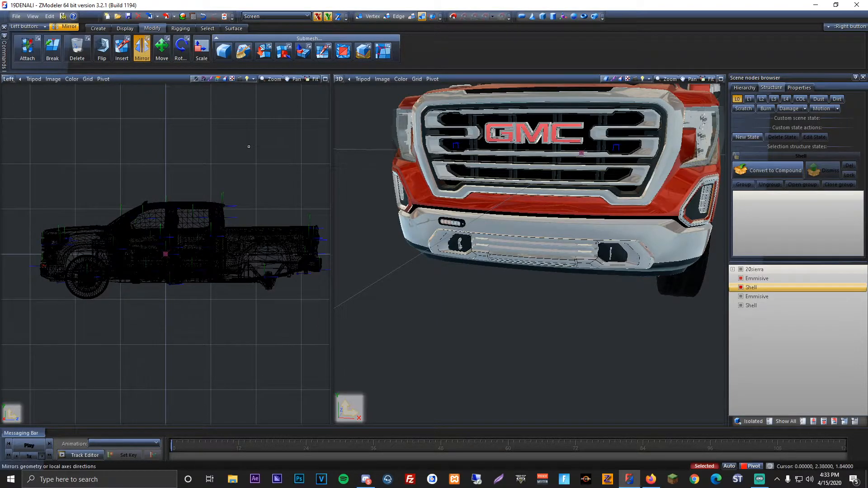
left_click(125, 28)
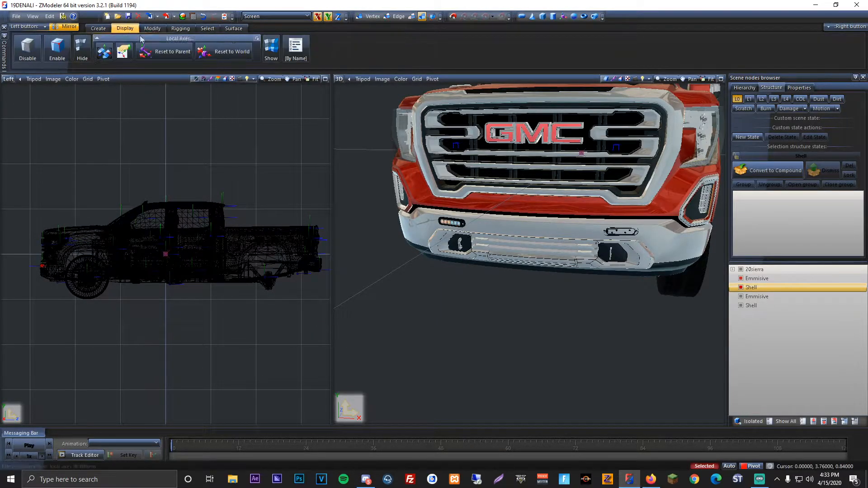
left_click(159, 50)
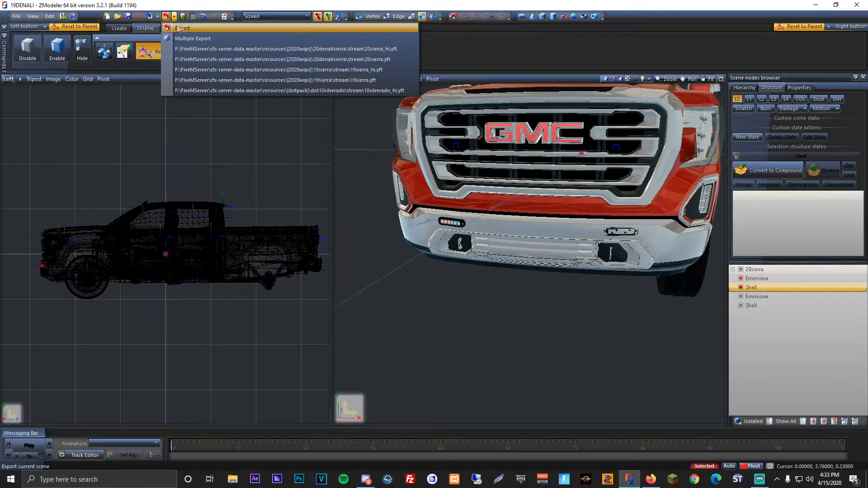
Step: Flip the faces of the mirrored driver-side light and recalculate its normals
left_click(173, 28)
left_click(102, 49)
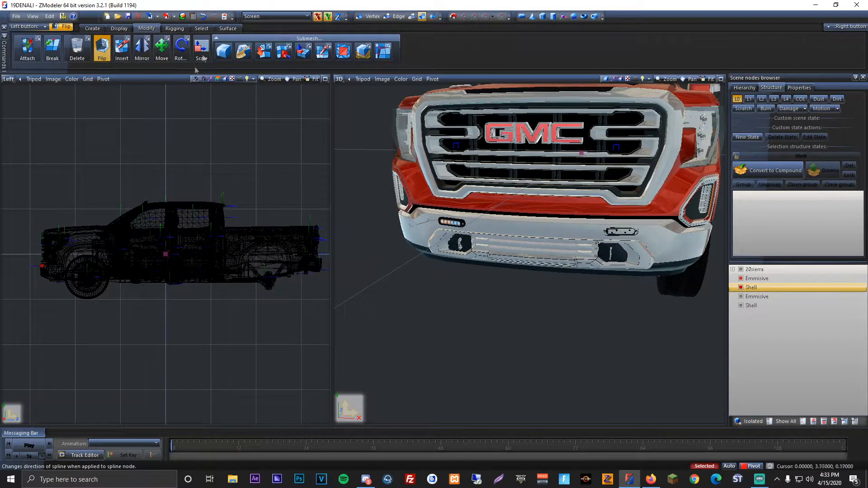
left_click(228, 28)
left_click(134, 51)
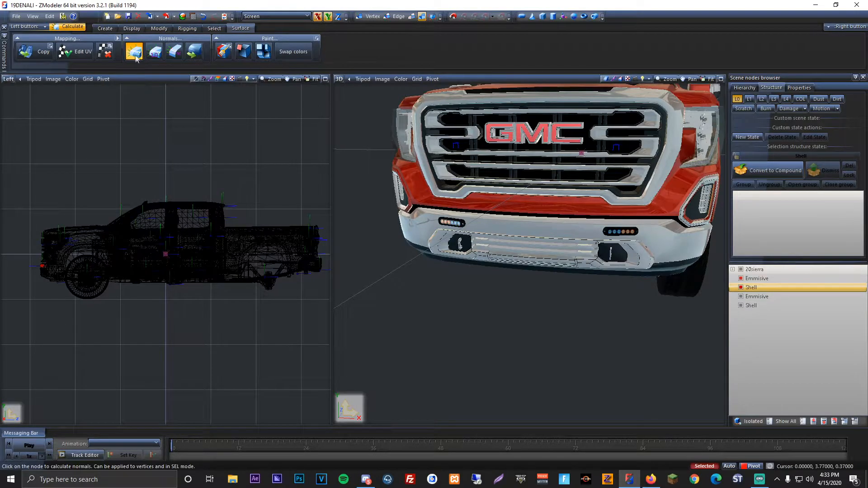
Step: Return the wireframe viewport to the front view, enable Auto mode and activate the Move tool
left_click(10, 79)
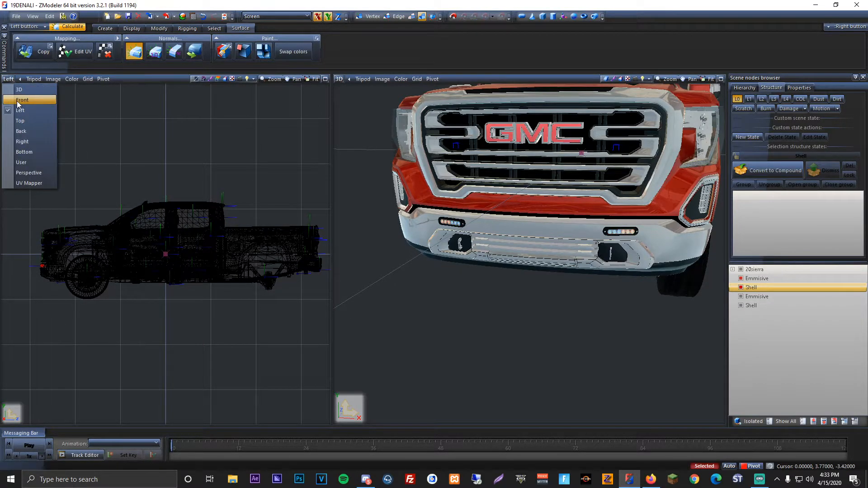
left_click(16, 88)
left_click(728, 466)
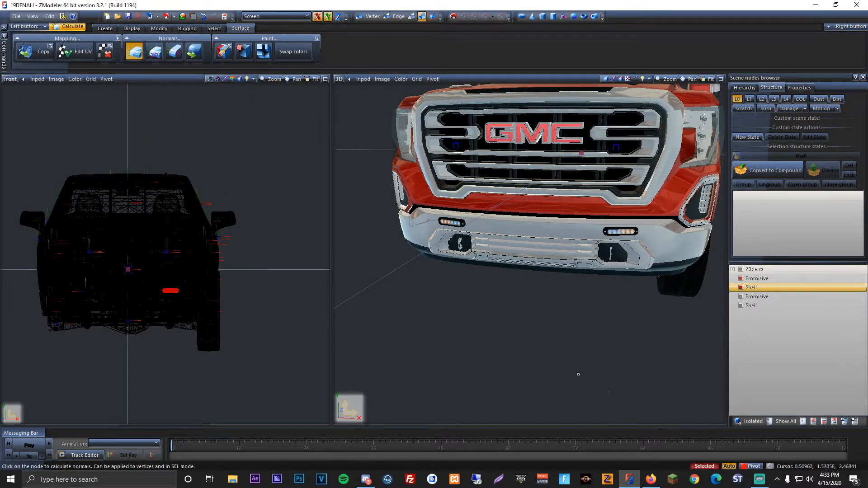
left_click(160, 28)
left_click(162, 49)
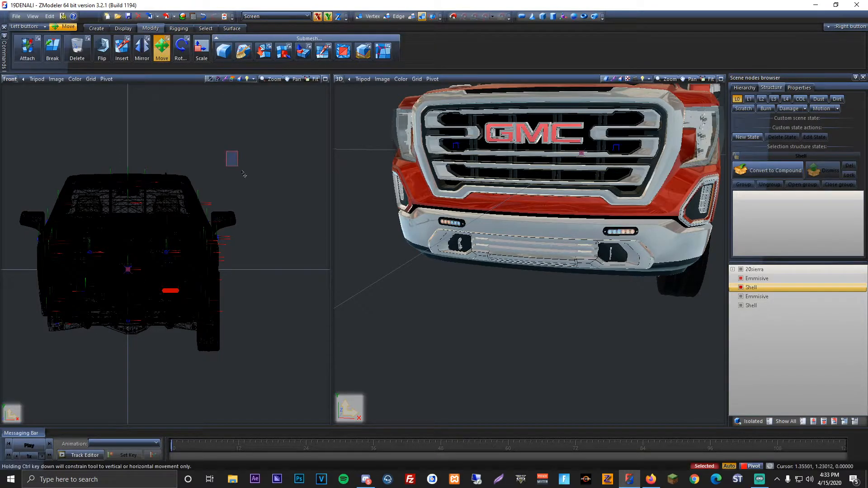
Step: Hide the 20sierra truck and both Shell parts, leaving only the two Emmisive parts shown
left_click(740, 287)
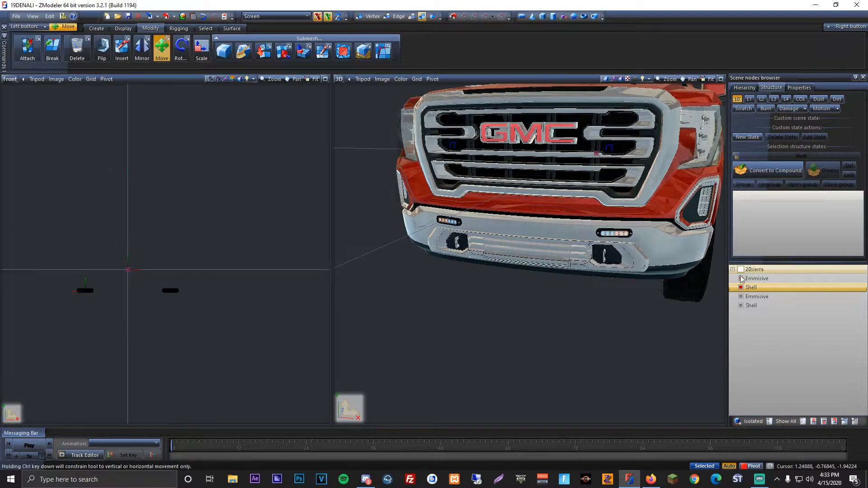
left_click(741, 288)
left_click(741, 306)
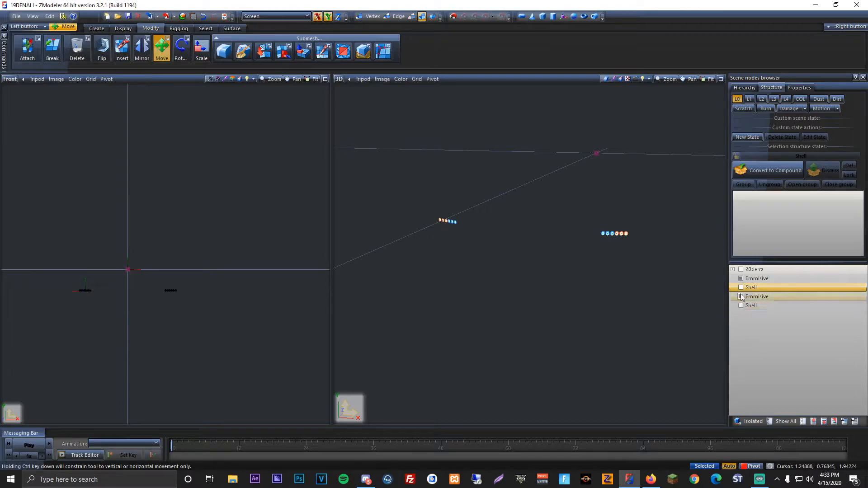
Step: Show only the two Shell parts and attach them into a single Shell mesh
left_click(740, 297)
left_click(741, 278)
left_click(740, 288)
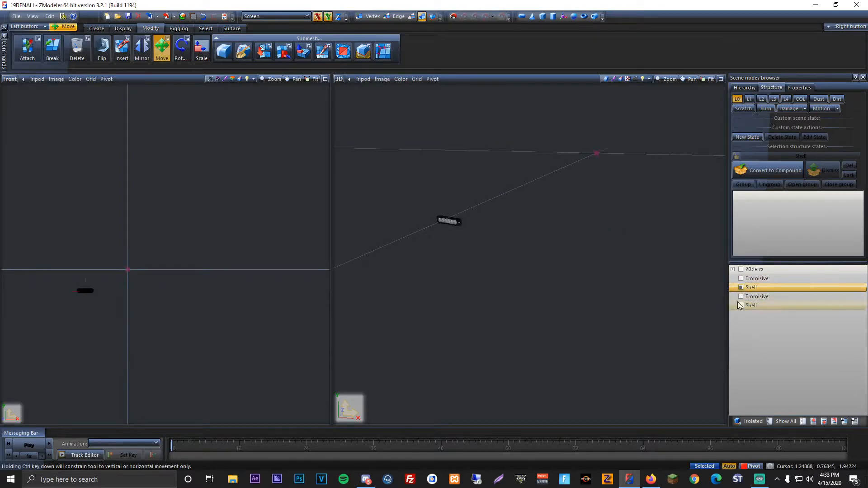
left_click(32, 48)
left_click(86, 289)
left_click(170, 290)
left_click(161, 49)
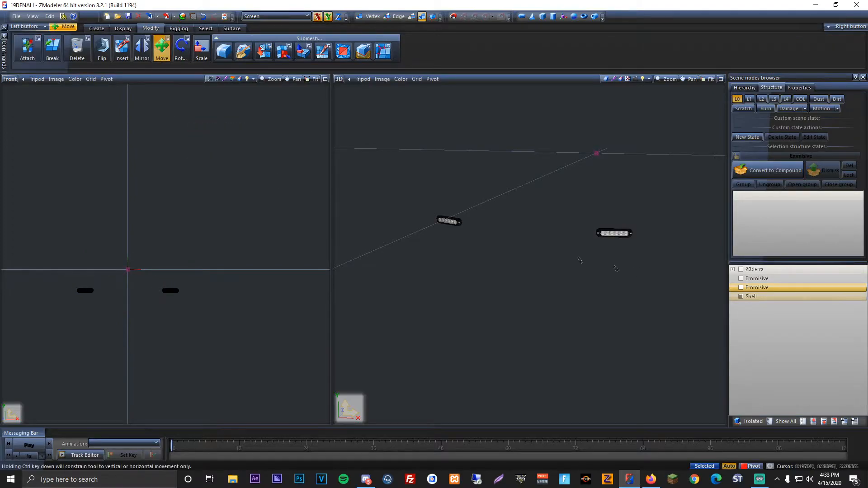
Step: Hide the combined Shell, show the two Emmisive parts and rename them siren1 and siren2
left_click(740, 297)
left_click(741, 288)
left_click(740, 279)
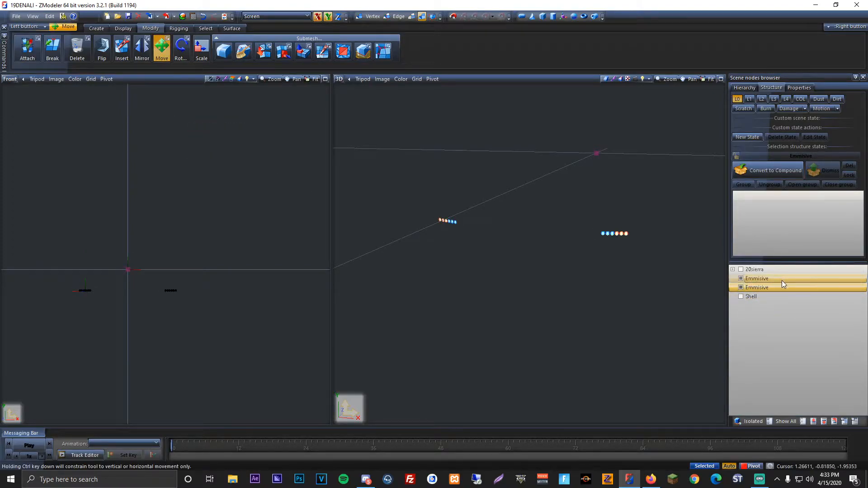
left_click(783, 281)
type("siren1")
key("Return")
left_click(785, 284)
left_click(785, 284)
type("siren2")
key("Return")
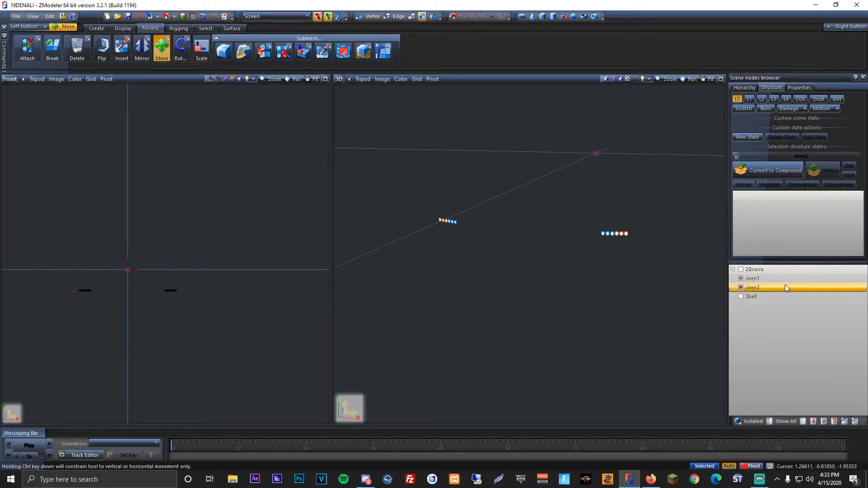
Step: Show the combined Shell alongside the sirens and rename it misc_front
left_click(791, 297)
left_click(791, 297)
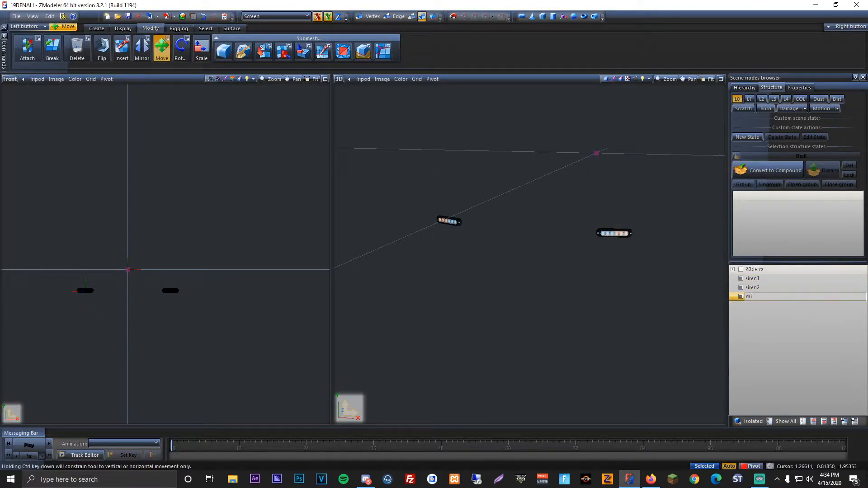
type("misc_front")
key("Return")
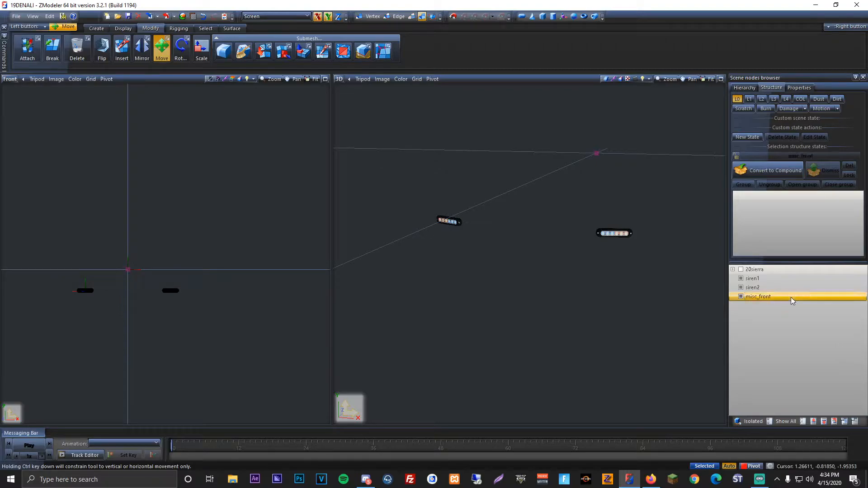
Step: Select siren1, siren2 and misc_front together and centre their local axes to each object
middle_click_drag(684, 215, 539, 240)
scroll(540, 240, "up", 1)
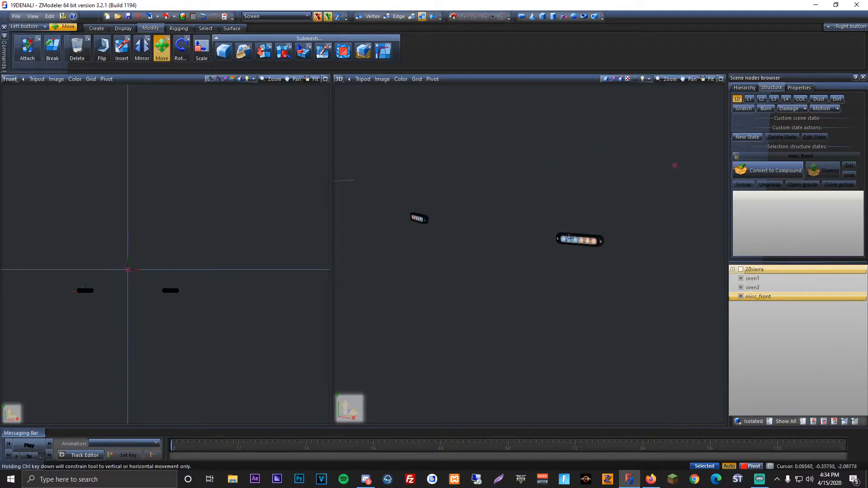
scroll(161, 233, "down", 1)
left_click_drag(35, 131, 332, 362)
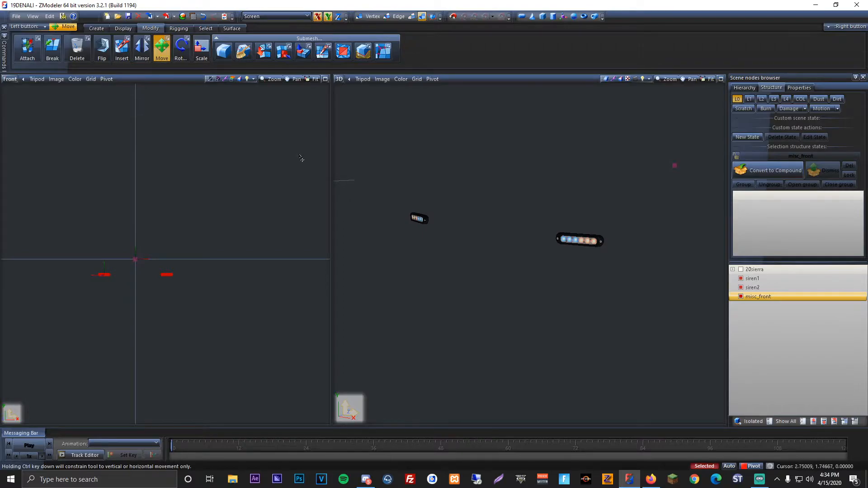
left_click(123, 28)
left_click(226, 52)
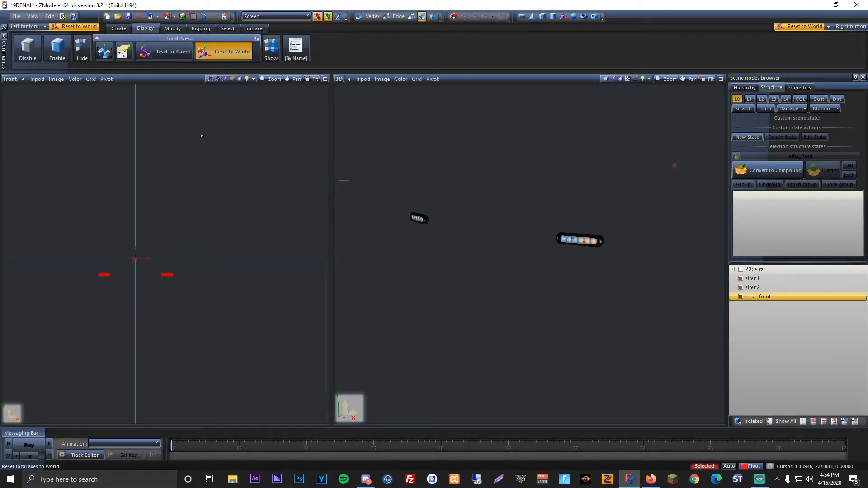
left_click(104, 52)
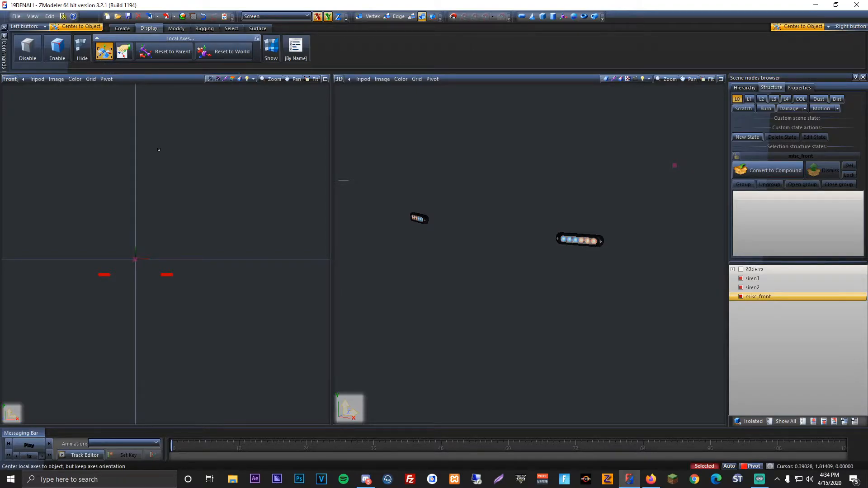
Step: Copy the selected siren1, siren2 and misc_front parts in place, then activate the Move tool
left_click(122, 28)
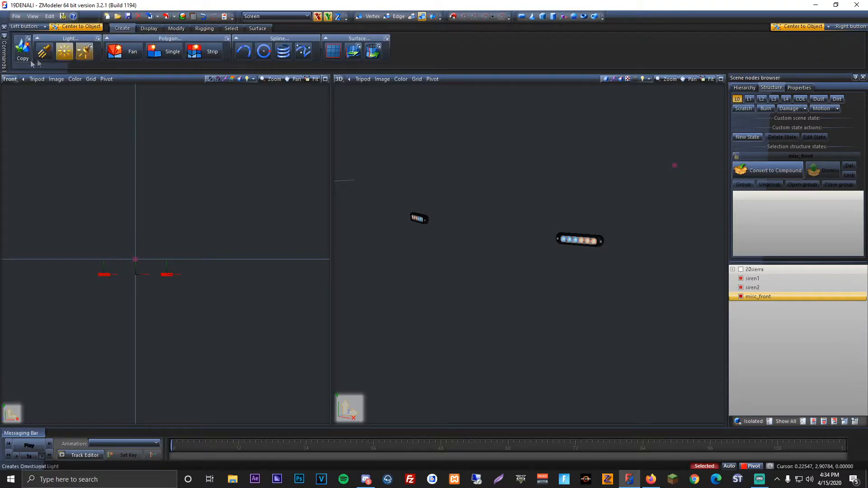
left_click(74, 109)
left_click(150, 29)
left_click(162, 49)
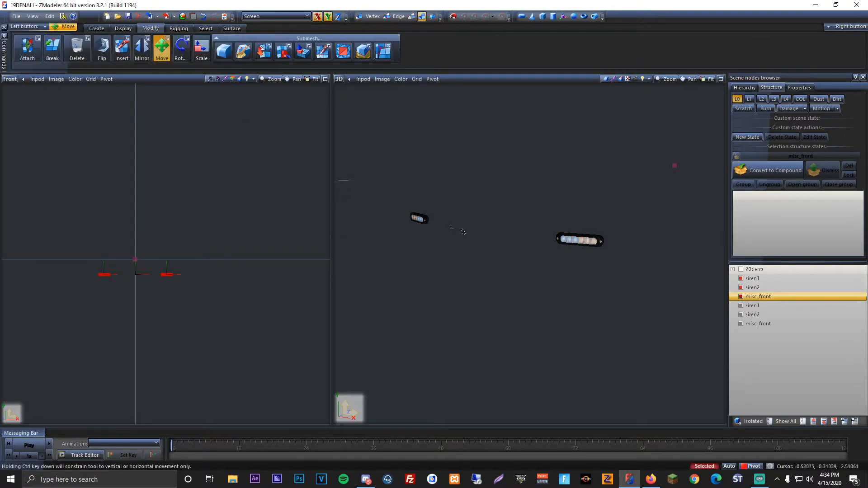
Step: Convert the copied siren1, siren2 and misc_front parts into dummies
left_click(753, 305)
right_click(759, 306)
mouse_move(782, 313)
left_click(841, 313)
left_click(766, 315)
right_click(766, 317)
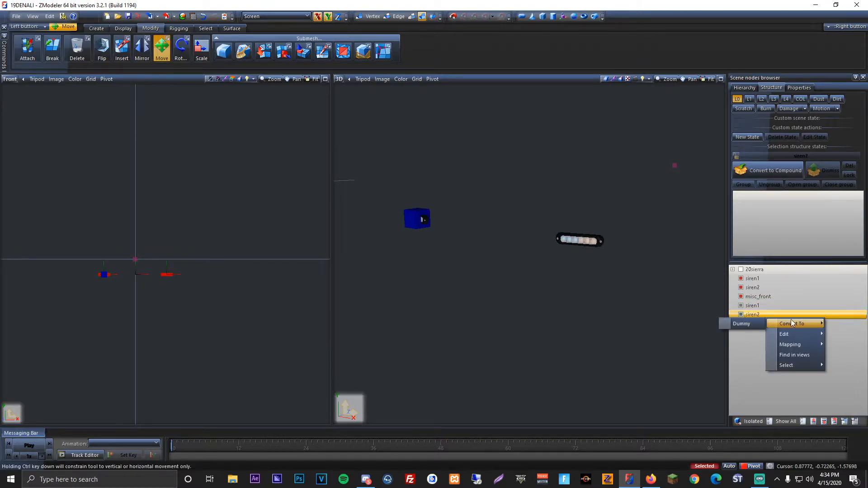
left_click(742, 324)
left_click(768, 324)
right_click(769, 324)
left_click(744, 334)
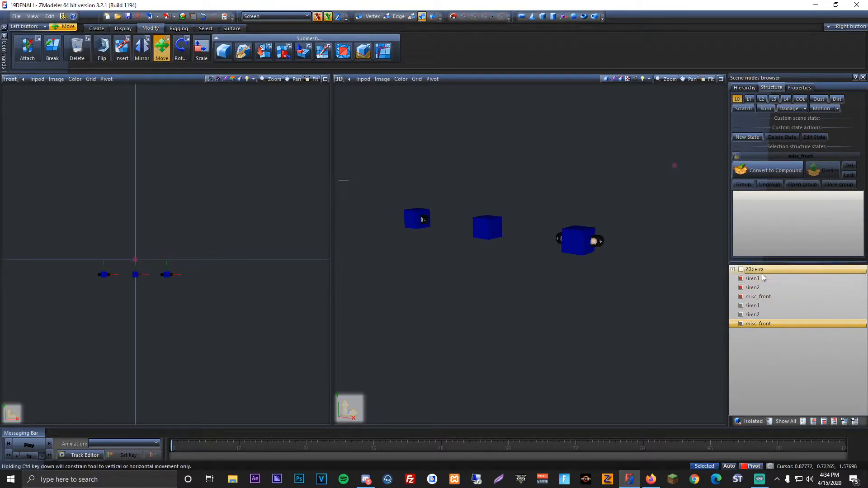
Step: Nest the siren1, siren2 and misc_front meshes under their matching dummies and hide the meshes
left_click_drag(762, 278, 766, 305)
double_click(764, 279)
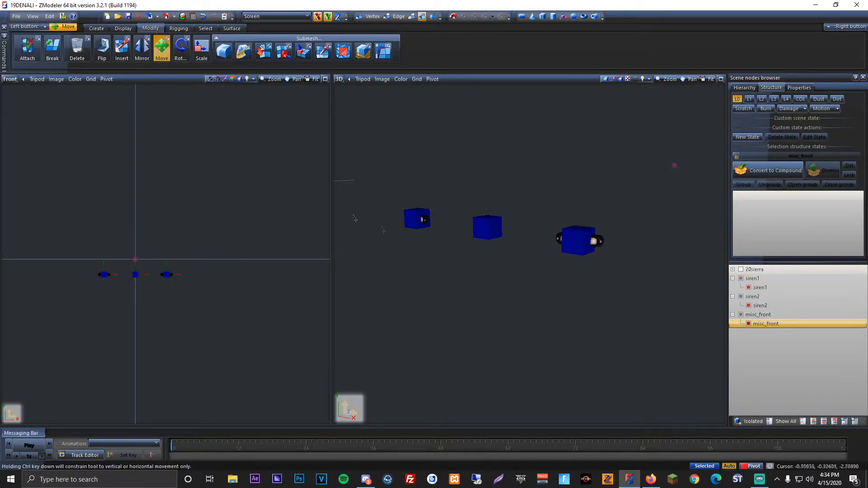
left_click(748, 324)
left_click(748, 306)
Step: Move the two outer dummies horizontally onto the central one and select all three dummies
middle_click_drag(620, 315, 636, 304)
scroll(636, 305, "up", 2)
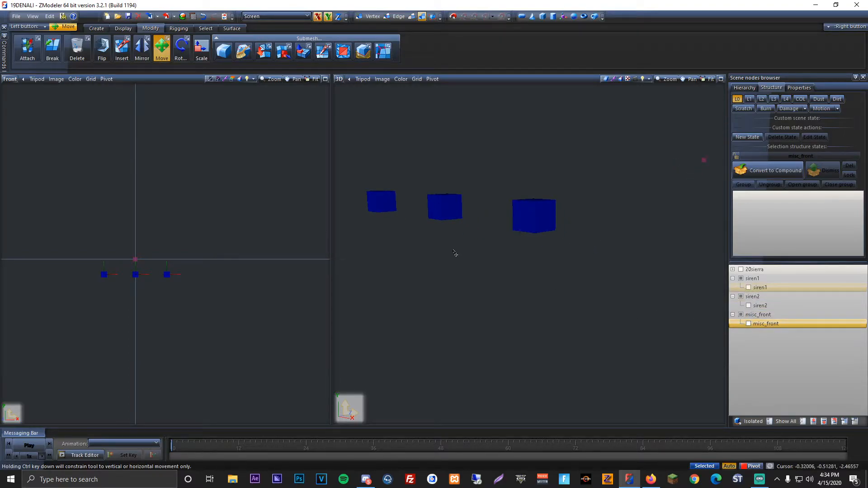
scroll(149, 294, "up", 2)
scroll(111, 277, "up", 3)
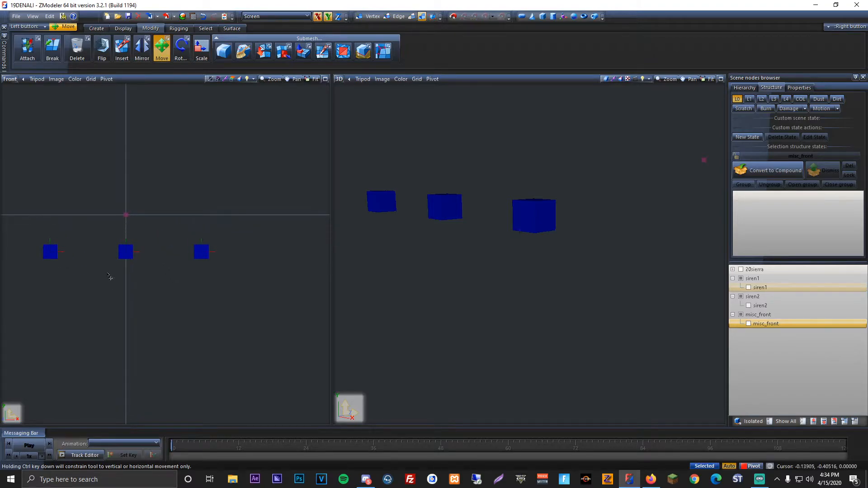
left_click_drag(43, 256, 126, 255)
left_click_drag(228, 263, 143, 263)
left_click_drag(73, 210, 170, 274)
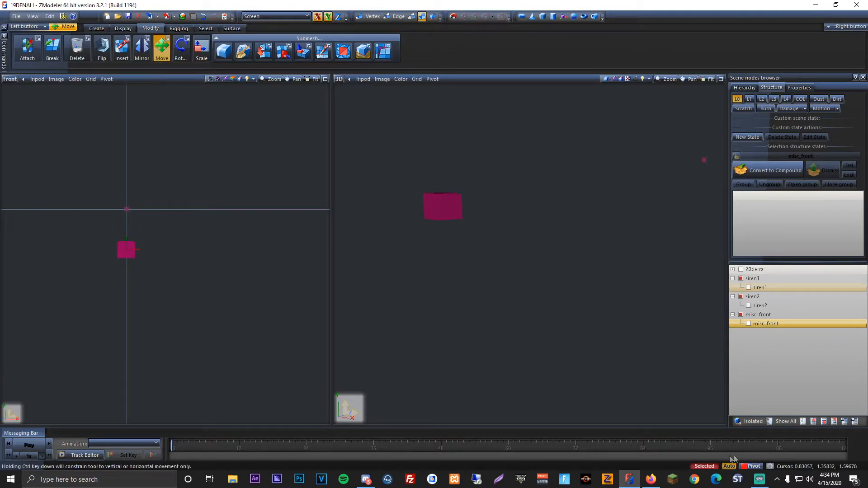
Step: Show the whole truck, restrict movement to the Z axis and move the three dummies back behind the front grille
left_click(783, 422)
middle_click_drag(547, 305, 495, 245)
scroll(478, 239, "up", 3)
left_click(338, 17)
middle_click_drag(432, 209, 467, 247)
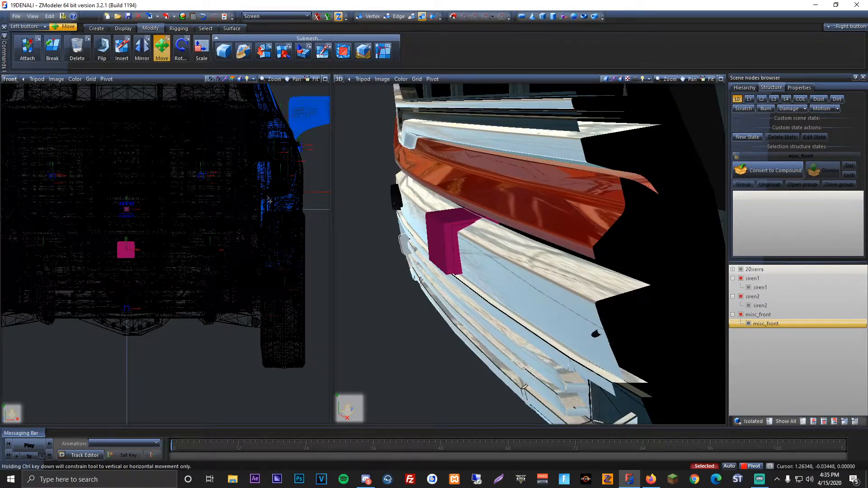
left_click_drag(269, 199, 274, 209)
middle_click_drag(542, 271, 482, 266)
middle_click_drag(297, 222, 533, 280)
scroll(529, 253, "down", 4)
scroll(267, 247, "down", 3)
scroll(267, 247, "up", 2)
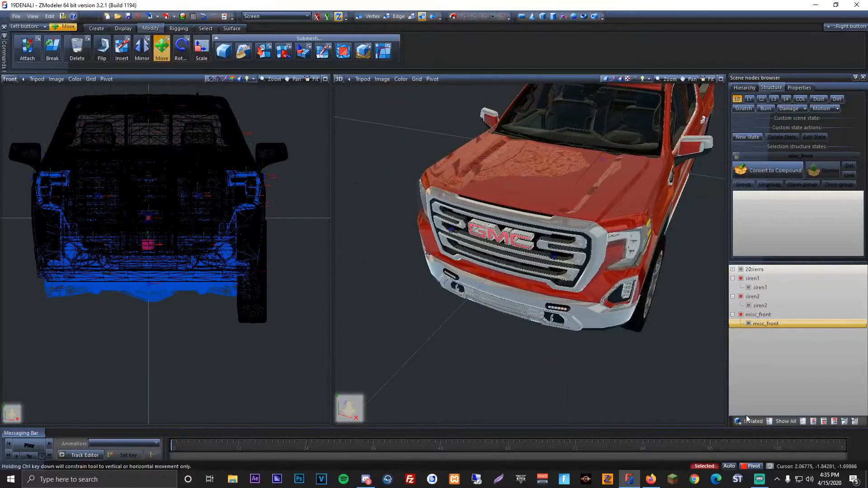
Step: Hide everything except the siren1 and siren2 meshes
left_click(804, 422)
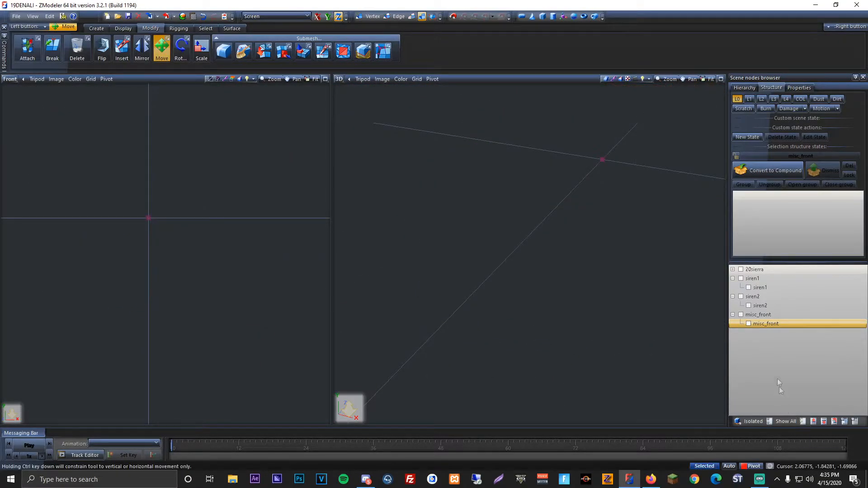
left_click(748, 323)
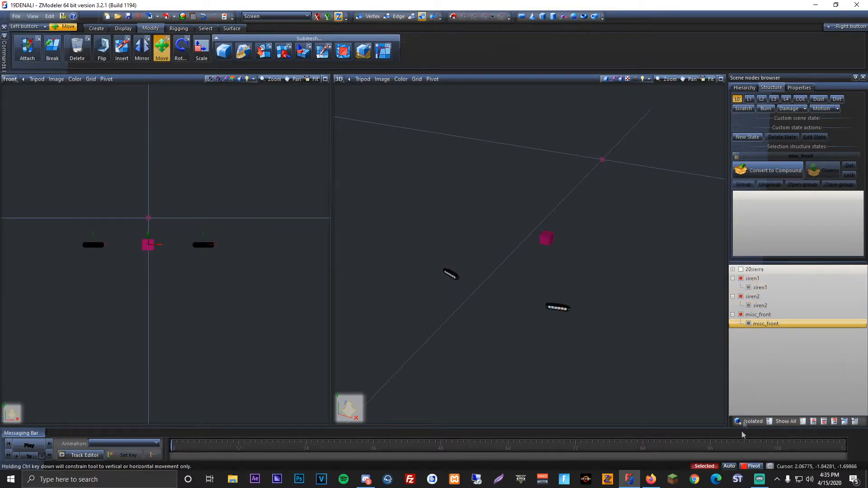
left_click(748, 324)
left_click(759, 289)
middle_click_drag(486, 303, 498, 301)
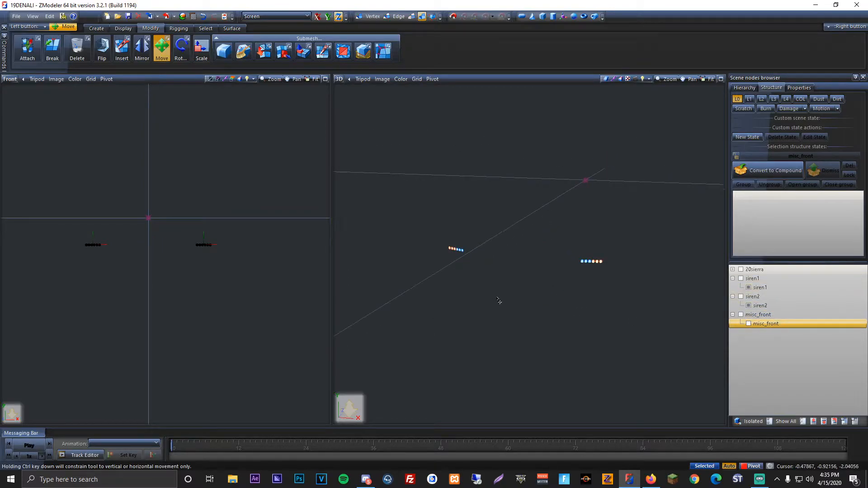
Step: Select both siren meshes, show the siren2 dummy and activate Reset to Parent for local axes
right_click_drag(47, 187, 262, 291)
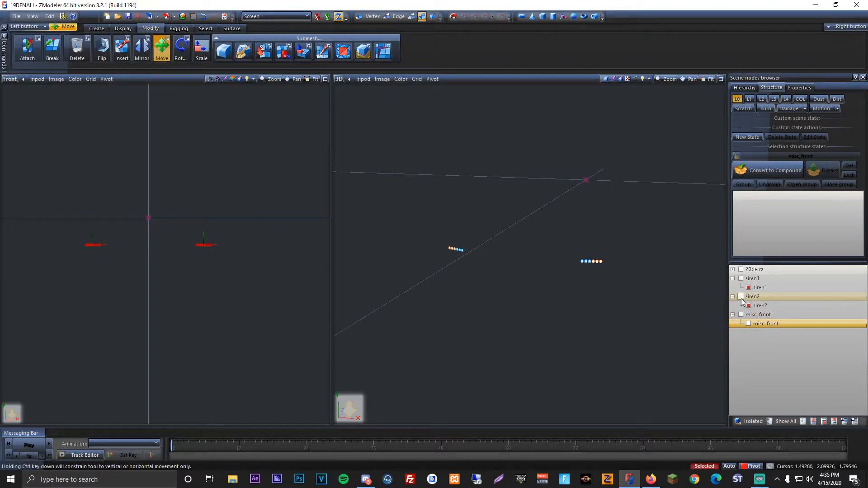
scroll(258, 243, "up", 3)
middle_click_drag(176, 181, 211, 154)
left_click(123, 28)
left_click(165, 52)
scroll(174, 222, "up", 3)
middle_click_drag(175, 223, 215, 221)
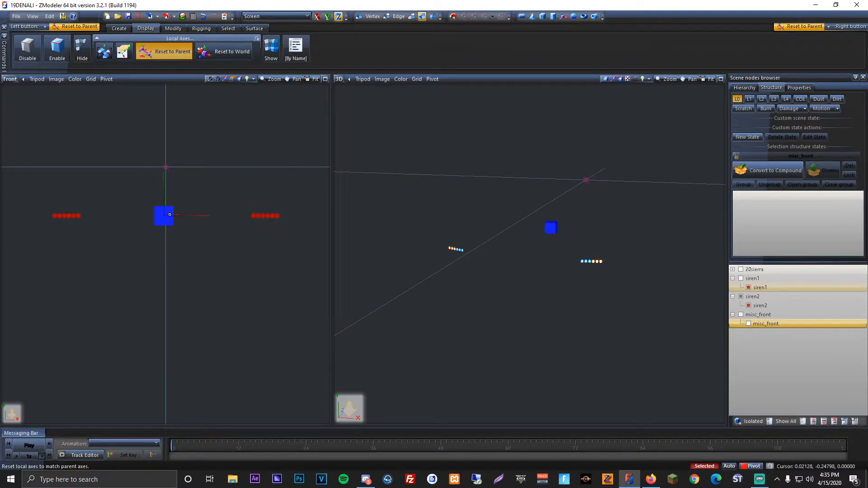
left_click(204, 17)
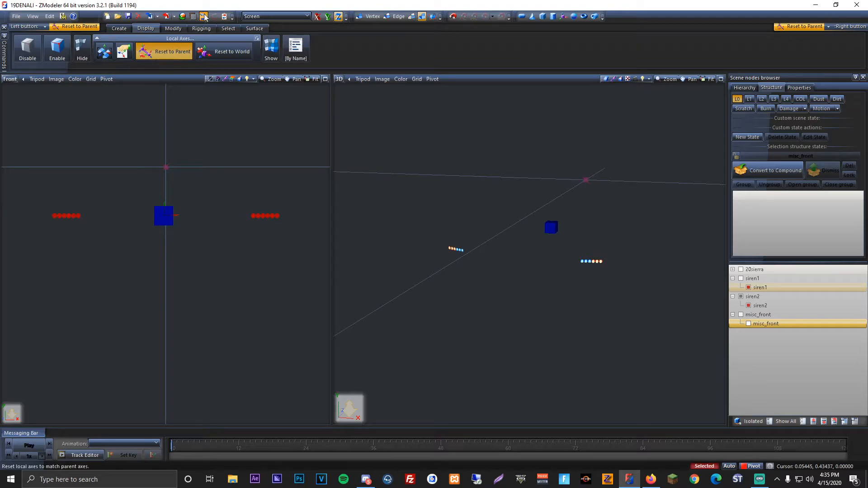
scroll(256, 226, "up", 2)
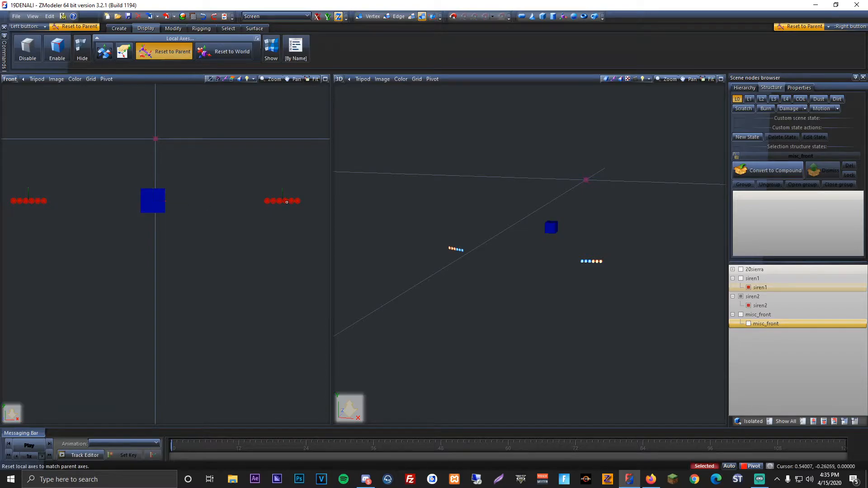
scroll(149, 193, "down", 4)
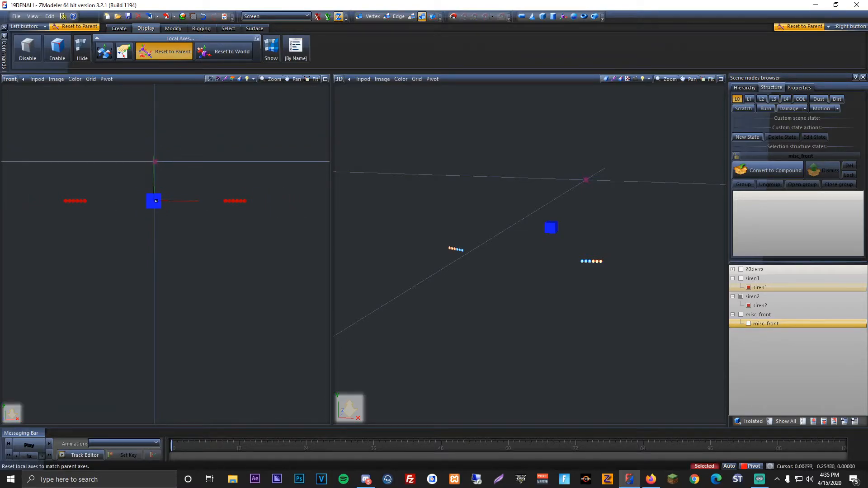
middle_click_drag(177, 206, 207, 210)
scroll(207, 210, "up", 1)
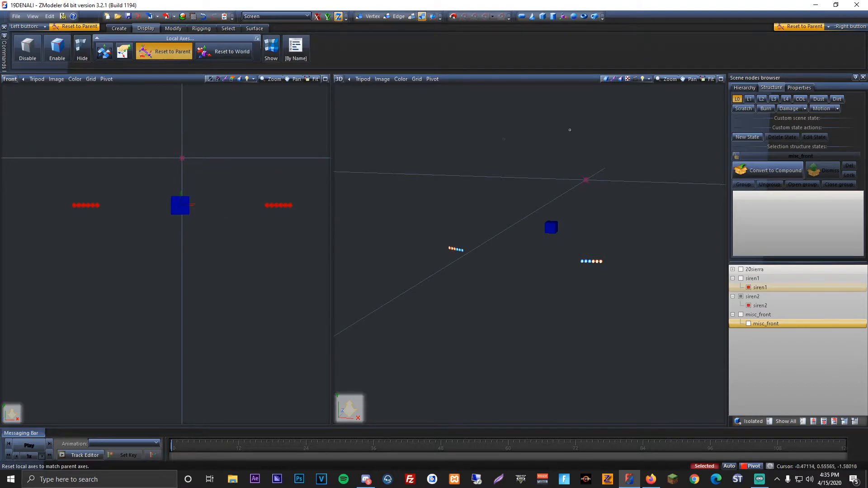
Step: Open the selected siren meshes' transformation properties and set their X scale to 0.01
left_click(800, 88)
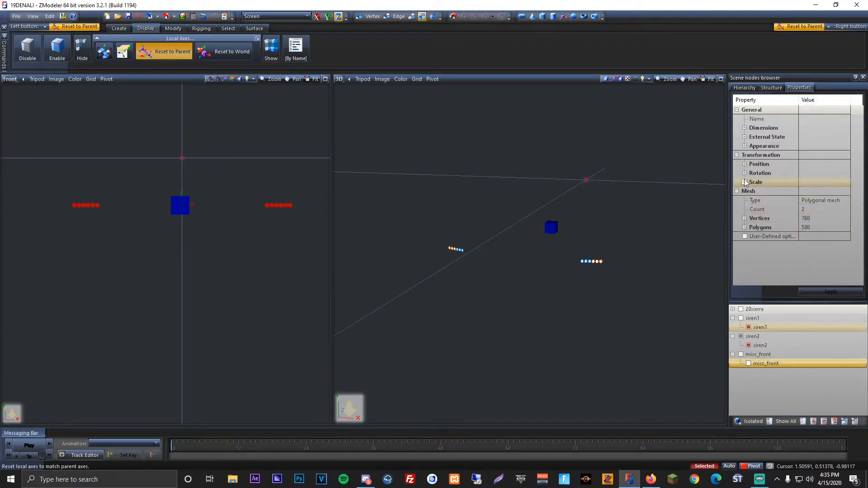
double_click(823, 182)
left_click(823, 191)
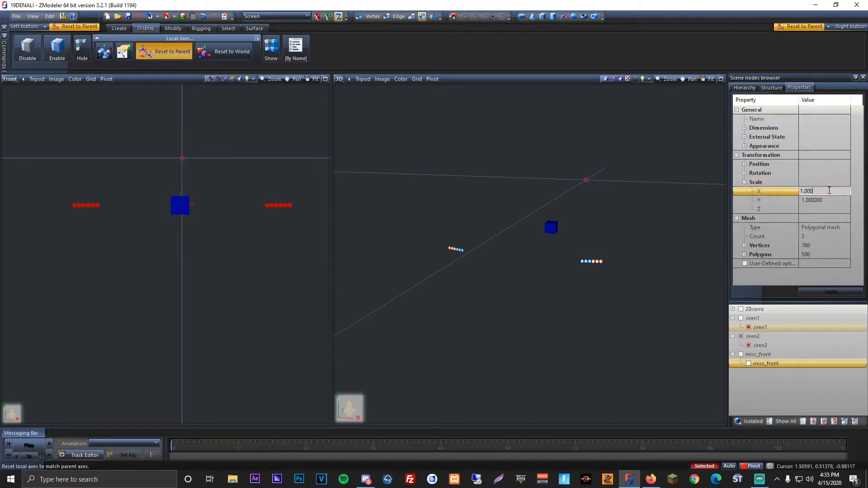
left_click(793, 275)
left_click(844, 192)
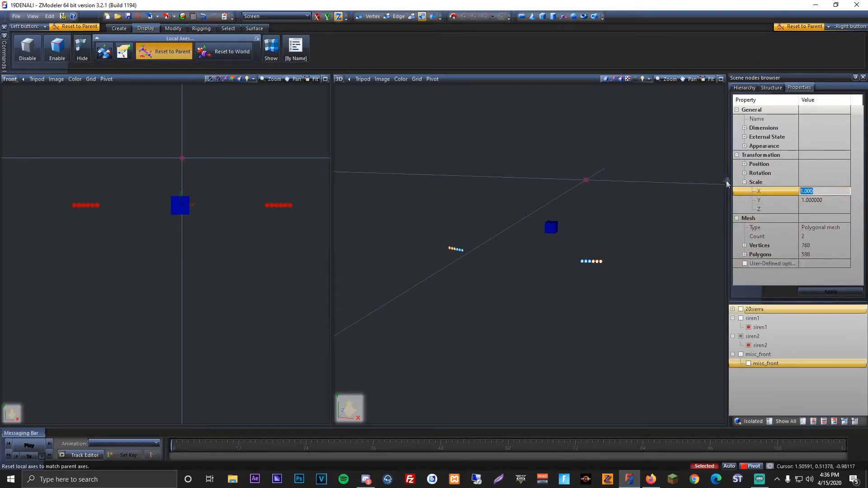
type("0.1")
left_click_drag(821, 193, 766, 183)
type("0.01")
left_click(803, 281)
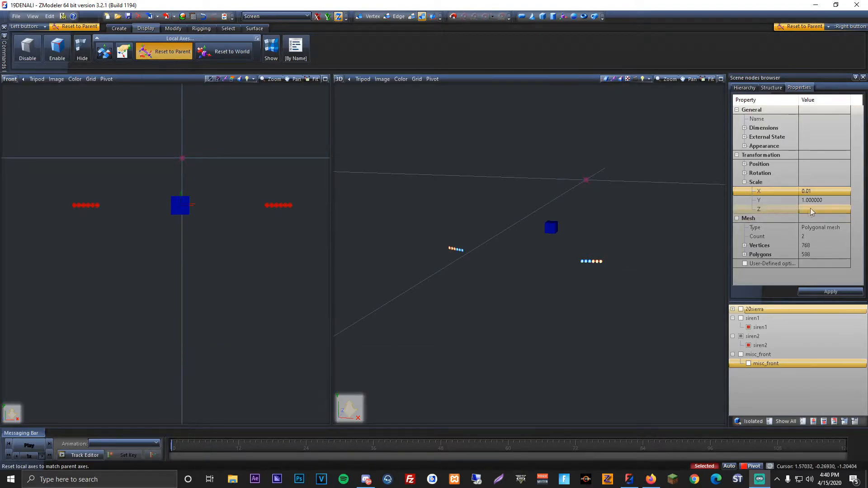
Step: Set the siren meshes' Y and Z scale to 0.01 and apply the transformation
left_click(830, 193)
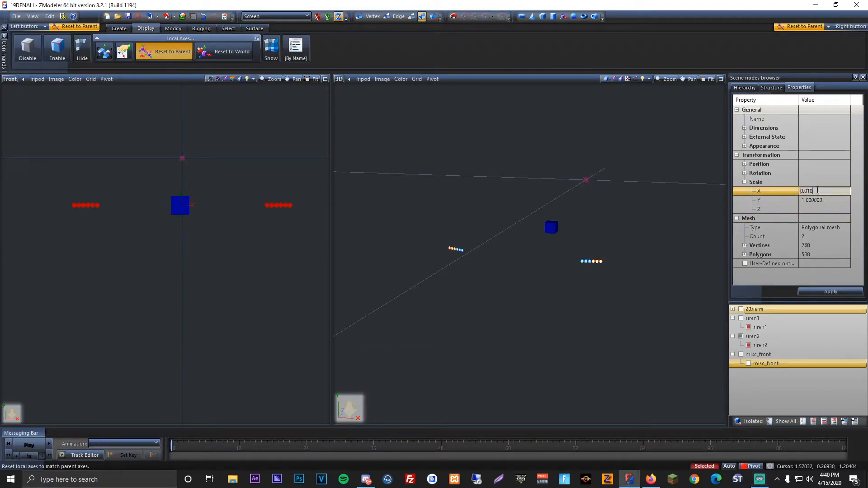
left_click_drag(830, 201, 800, 201)
type("0.01")
left_click(861, 356)
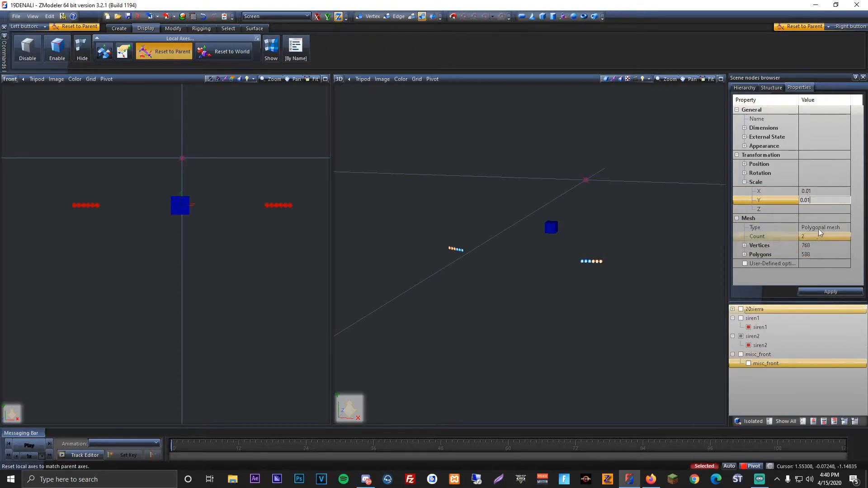
left_click(830, 209)
left_click_drag(831, 209, 799, 209)
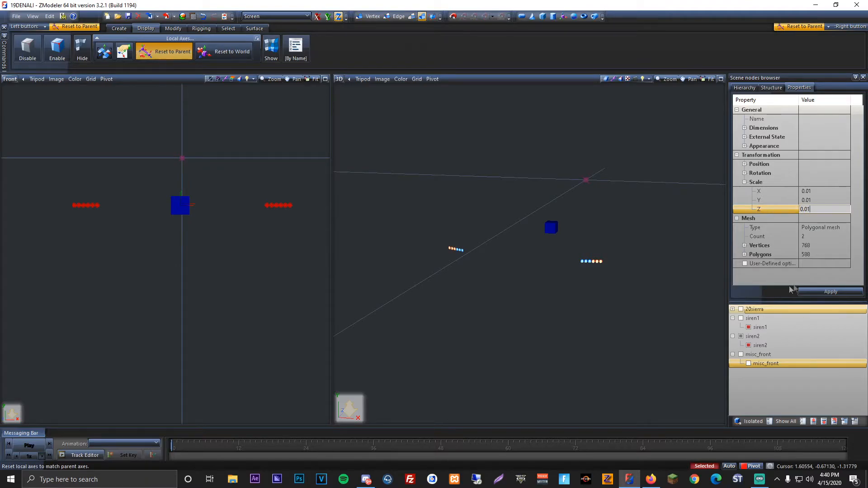
left_click(817, 290)
Step: Show the misc_front mesh without the remaining dummy and select the three light meshes together for joint editing
left_click(771, 87)
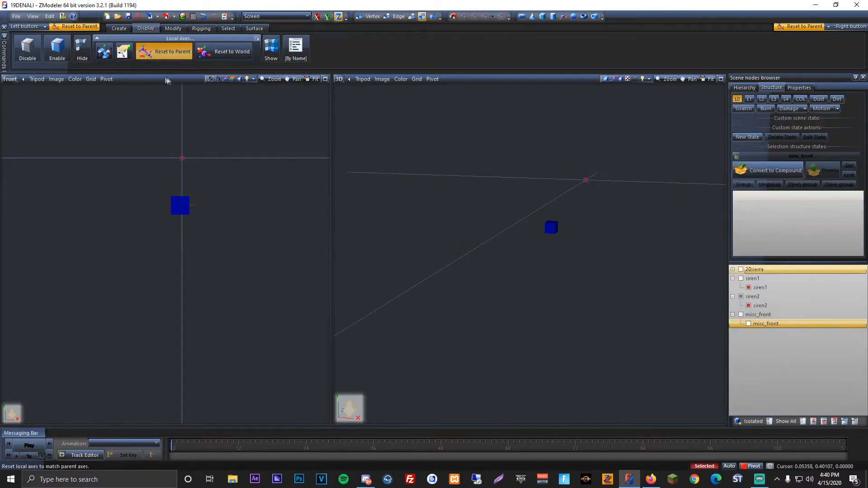
left_click(174, 29)
left_click(162, 47)
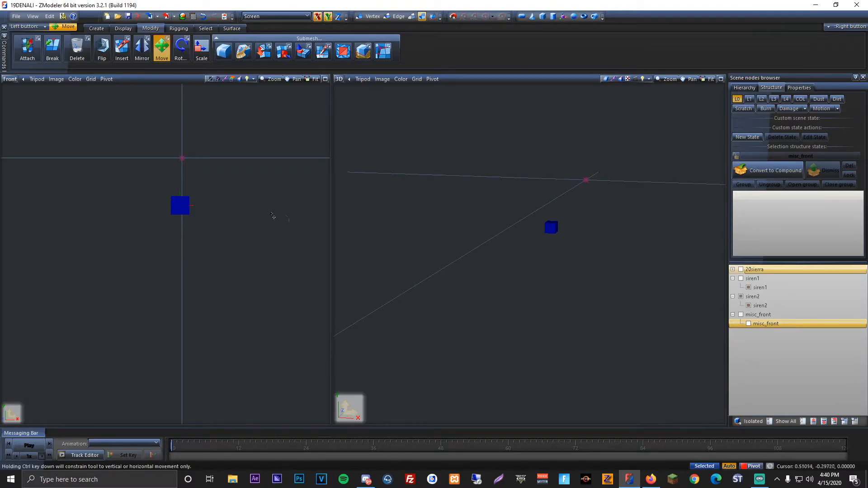
scroll(197, 208, "up", 4)
left_click_drag(210, 153, 290, 216)
scroll(167, 200, "up", 2)
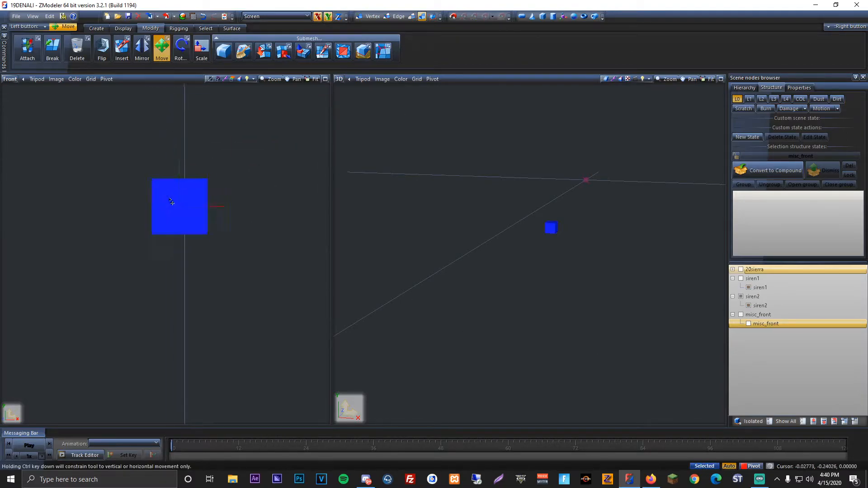
left_click(748, 324)
scroll(178, 236, "down", 3)
scroll(146, 234, "down", 4)
left_click(704, 466)
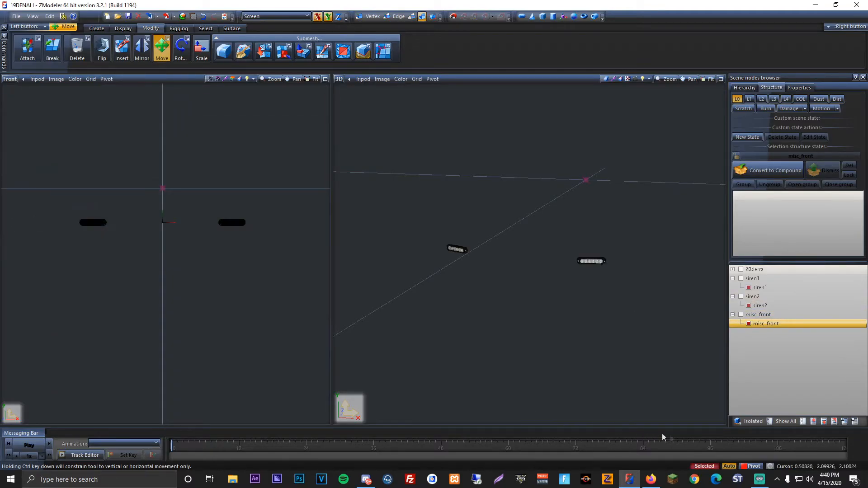
Step: Make two copies each of the selected siren1, siren2 and misc_front meshes in place
left_click(97, 28)
left_click(22, 49)
left_click(128, 112)
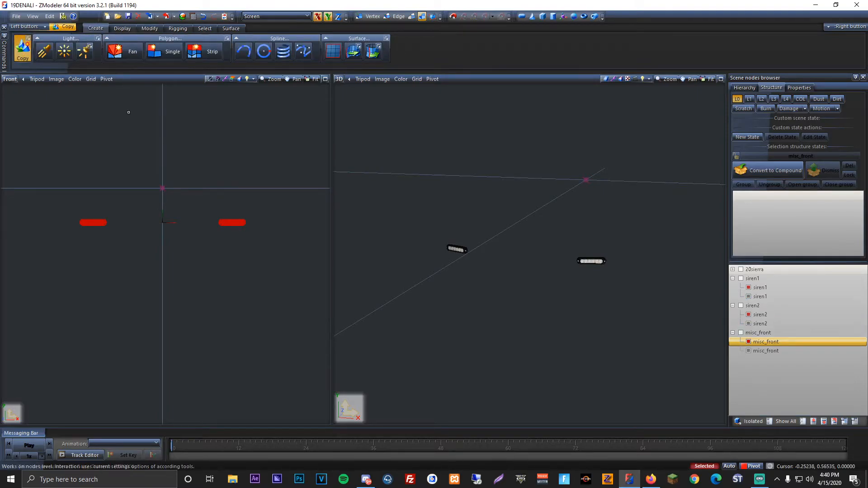
left_click(128, 112)
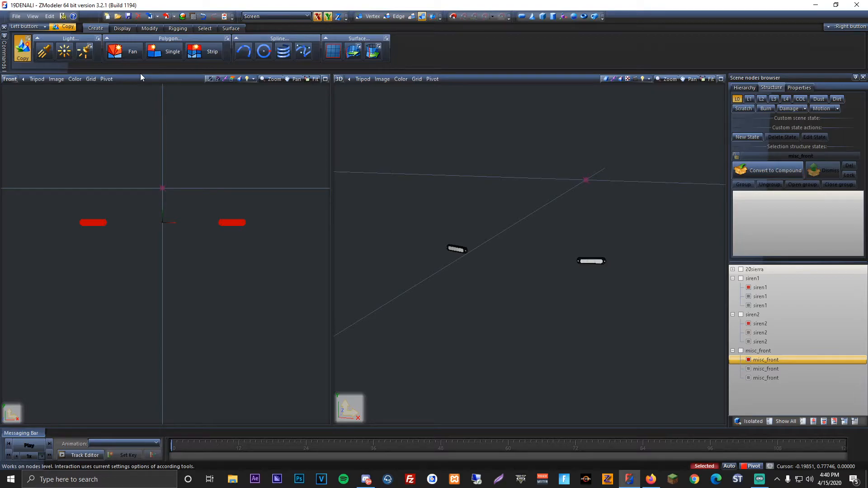
left_click(151, 28)
left_click(161, 48)
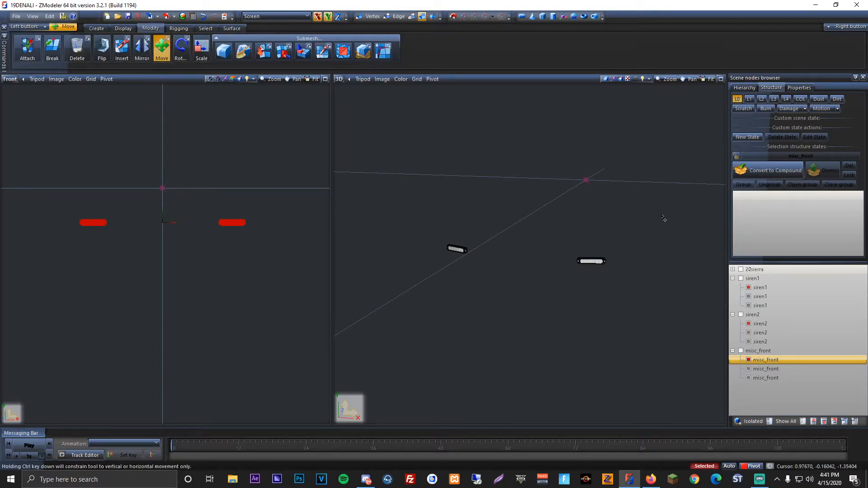
Step: Convert the siren1 dummy to a compound and assign its three meshes to the L0, L1 and L2 states
left_click(772, 279)
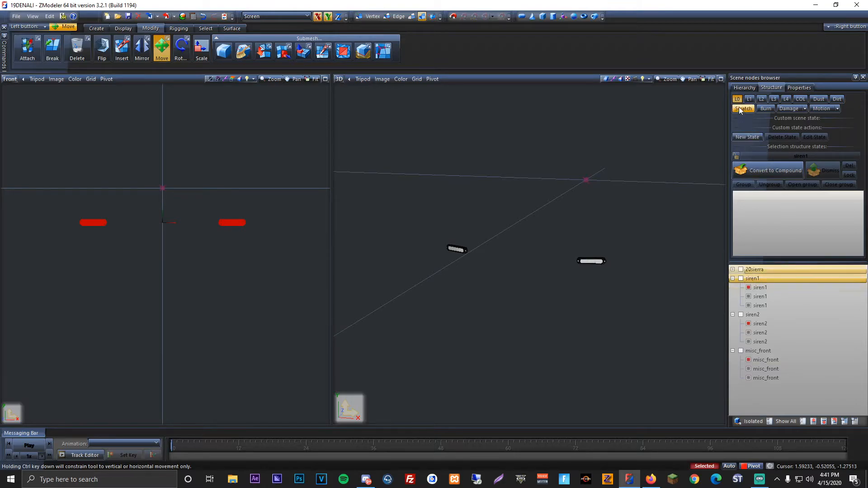
left_click(747, 165)
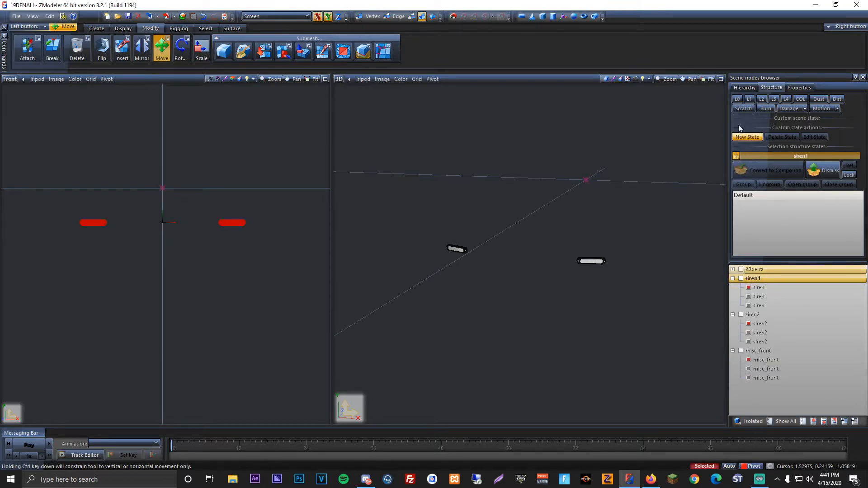
left_click_drag(783, 287, 773, 278)
left_click(750, 99)
left_click(771, 100)
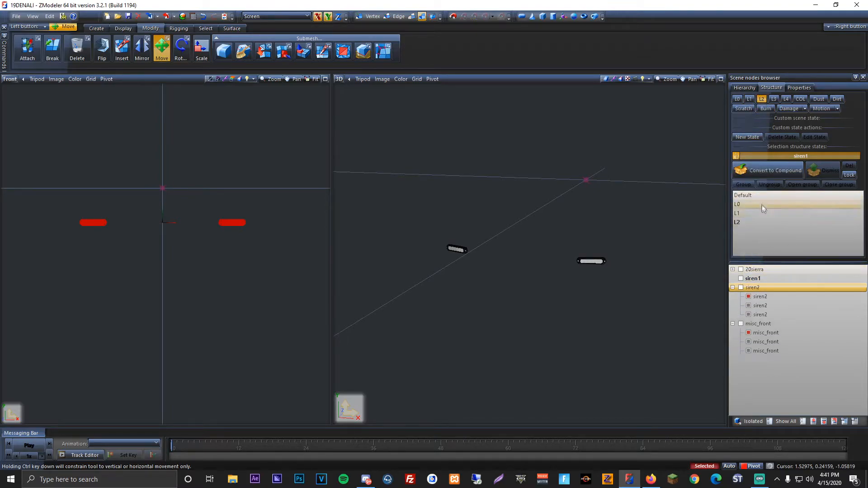
Step: Convert the siren2 dummy to a compound and assign its three meshes to L0, L1 and L2
left_click(737, 99)
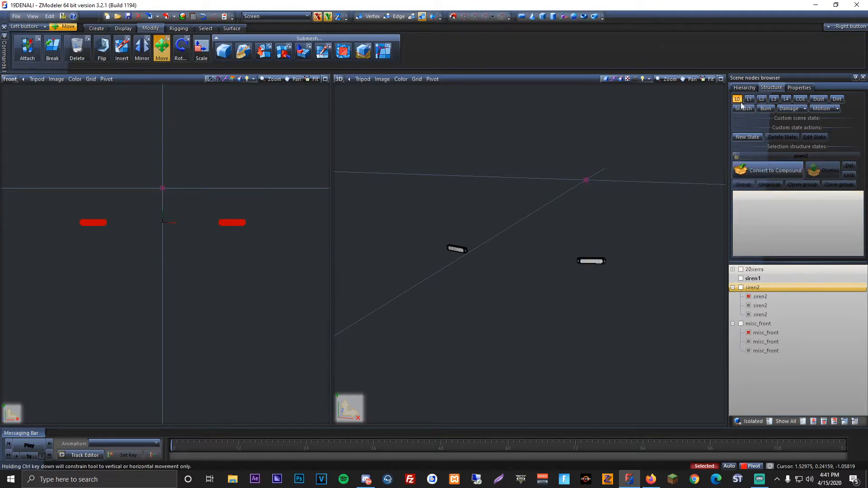
left_click(801, 156)
left_click_drag(760, 296, 762, 225)
left_click(764, 100)
left_click_drag(782, 296, 764, 229)
Step: Turn the misc_front dummy into a compound holding its three meshes in L0, L1 and L2
left_click(736, 156)
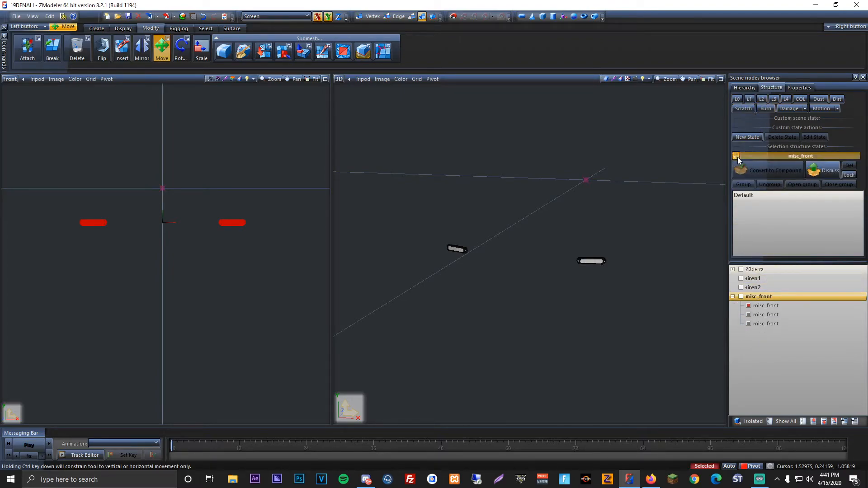
left_click_drag(771, 306, 766, 224)
left_click(749, 99)
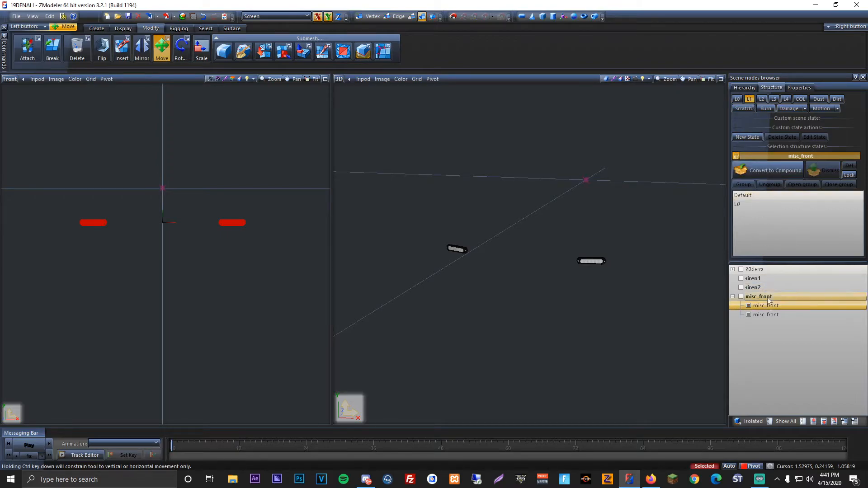
left_click_drag(775, 305, 767, 228)
left_click(762, 100)
left_click_drag(777, 305, 765, 245)
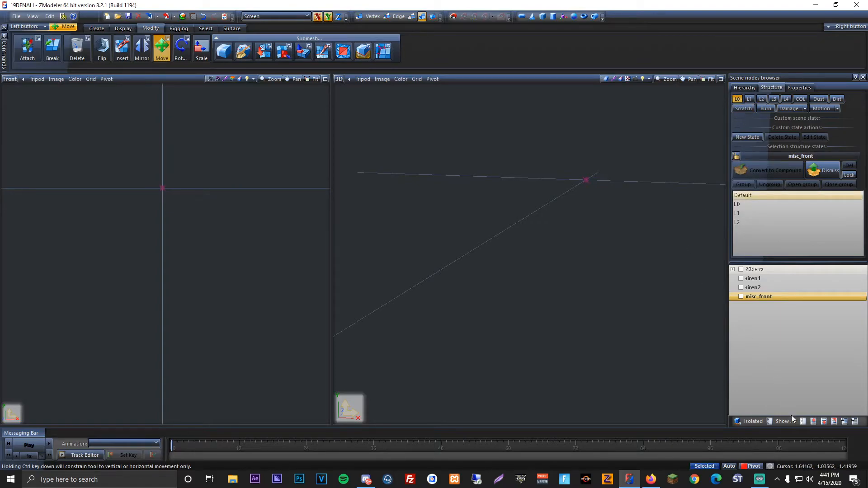
Step: Show the whole truck and nest siren1 and siren2 under misc_front inside the 20sierra node
middle_click_drag(633, 289, 570, 280)
scroll(569, 280, "up", 2)
left_click(753, 287)
left_click(765, 280, "ctrl")
mouse_move(770, 282)
left_mouse_down()
mouse_move(768, 296)
mouse_move(760, 262)
mouse_move(763, 269)
left_mouse_up()
Step: Reparent misc_front from the 20sierra root to the chassis node and collapse the hierarchy
left_click(732, 279)
left_click(741, 287)
left_click(777, 288, "ctrl")
left_click_drag(777, 288, 779, 292)
scroll(785, 312, "down", 12)
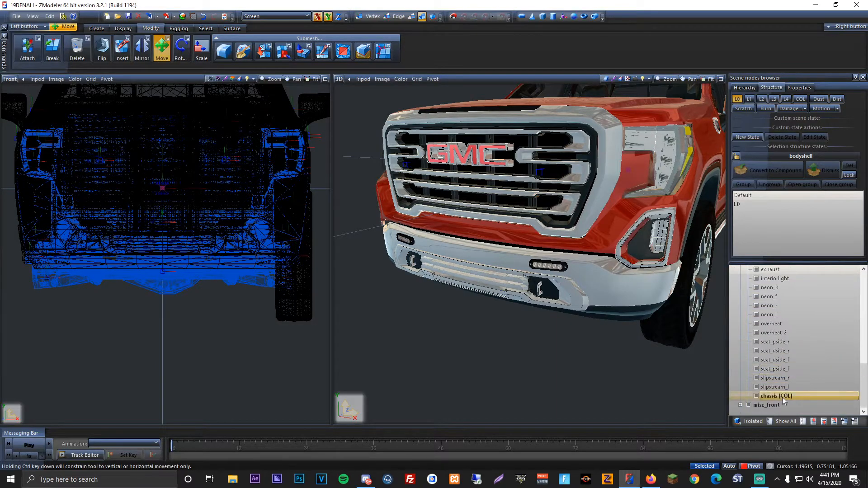
left_click(787, 404)
scroll(790, 361, "up", 12)
left_click_drag(783, 305, 774, 287)
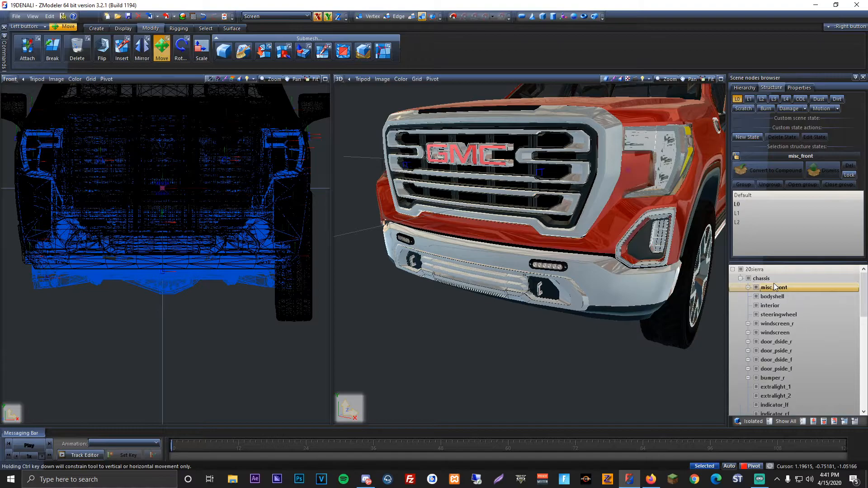
left_click(733, 270)
Step: Reorder the materials so that ION | EMISSIVE comes directly after Default Material
scroll(182, 260, "down", 4)
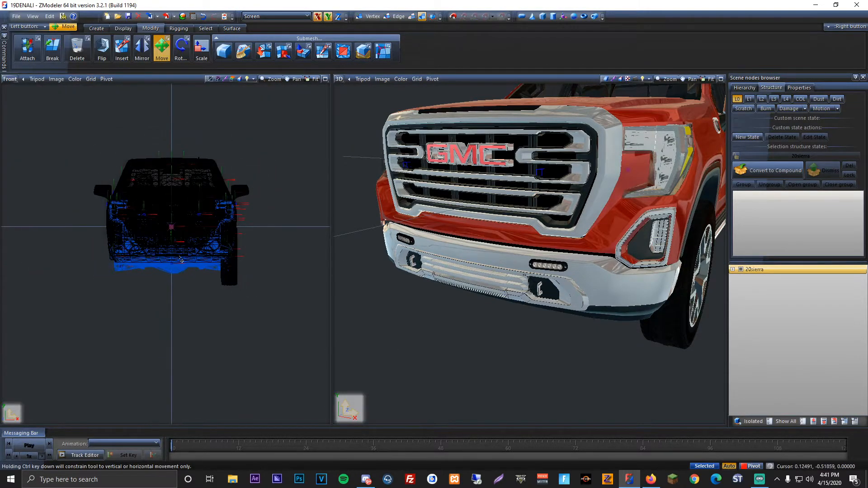
left_click_drag(244, 134, 266, 153)
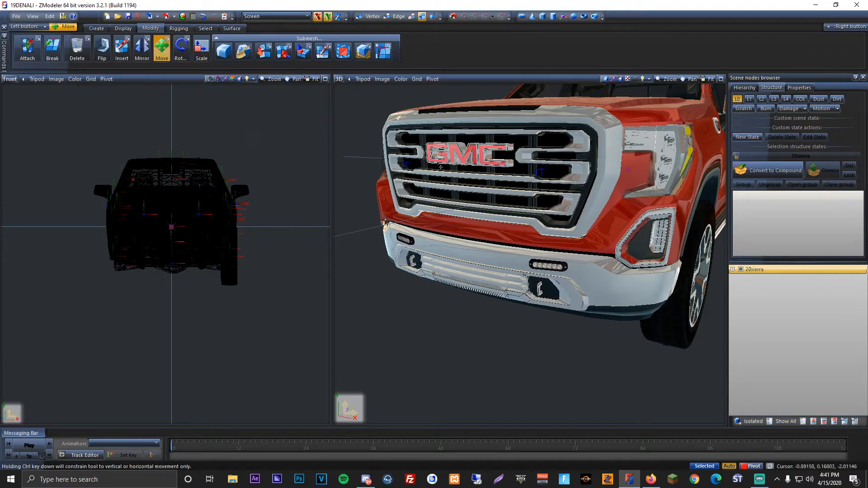
middle_click_drag(441, 166, 467, 163)
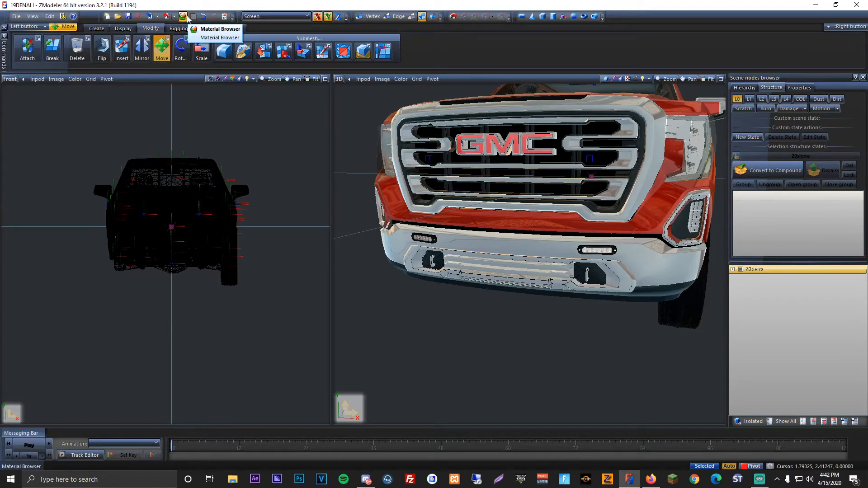
left_click(187, 17)
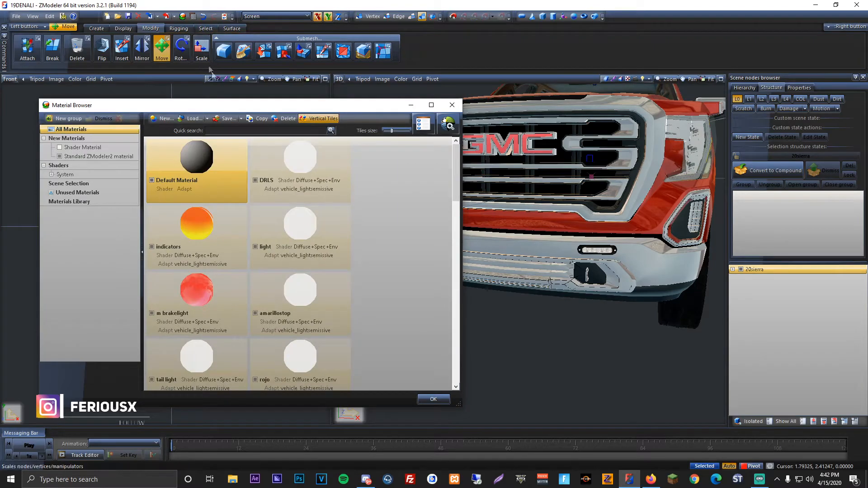
scroll(327, 227, "down", 10)
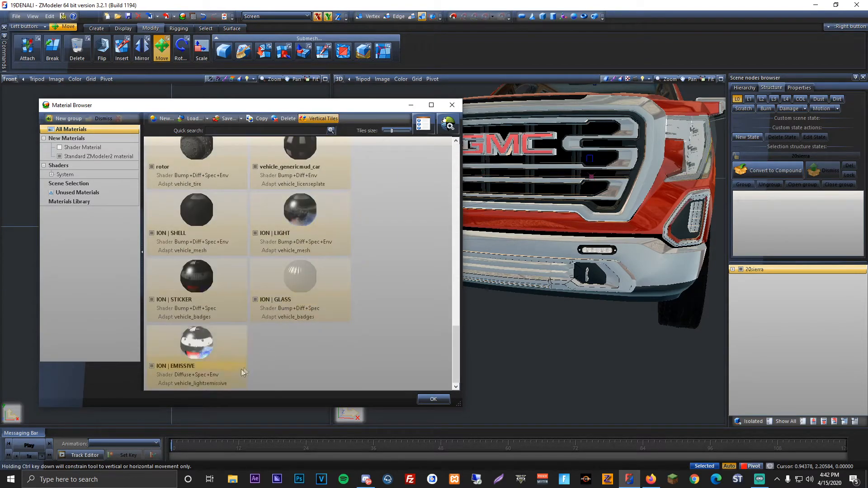
left_click(221, 376)
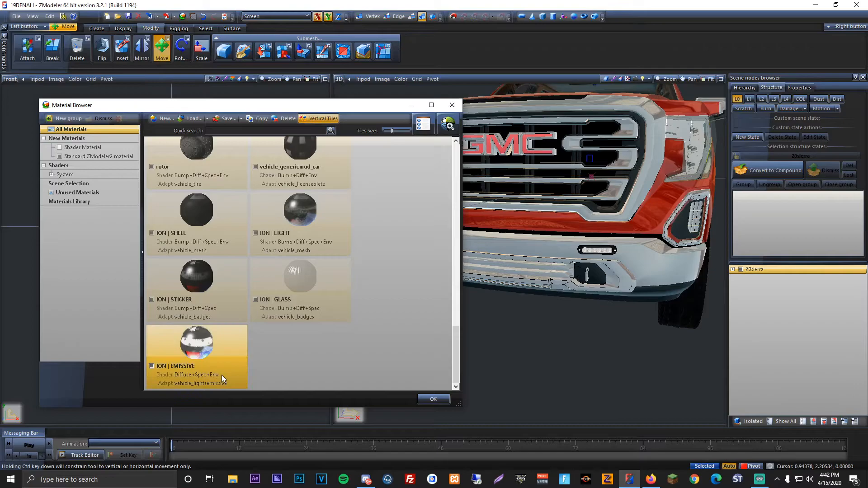
left_click_drag(203, 348, 249, 182)
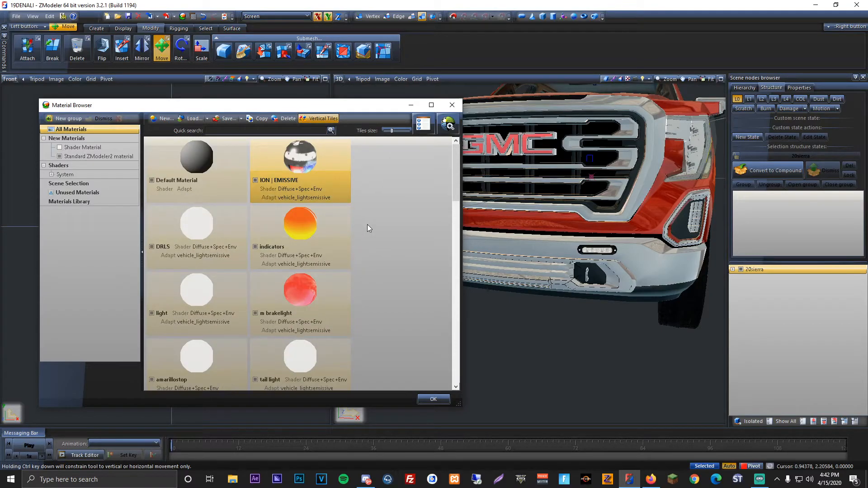
left_click(434, 399)
Step: Export the truck with Export LODs at Highest only, overwriting 20sierra.yft in the stream folder
left_click(17, 17)
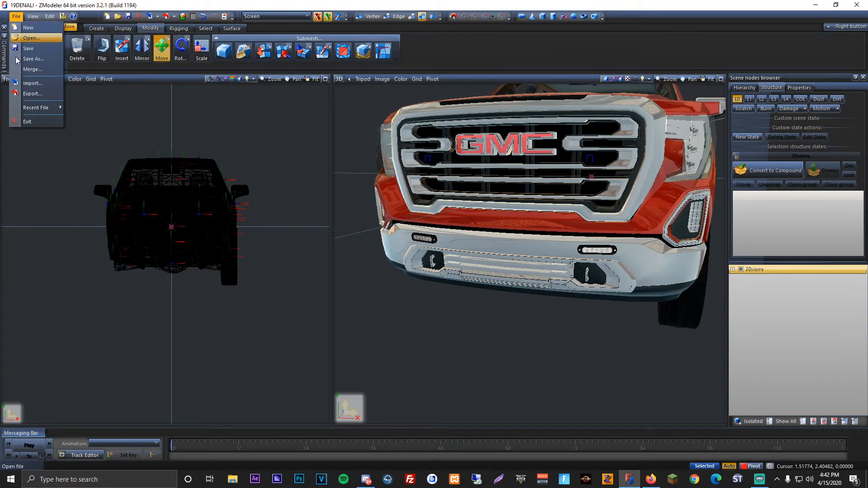
left_click(32, 94)
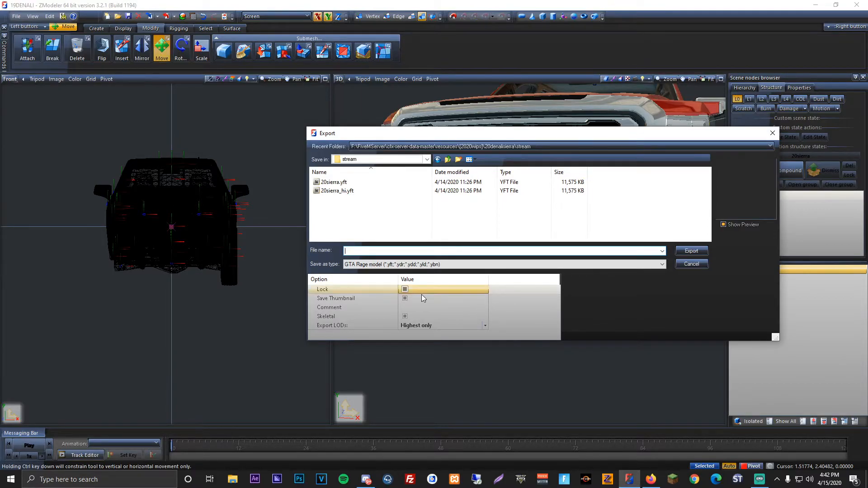
left_click(421, 326)
left_click(418, 363)
double_click(348, 184)
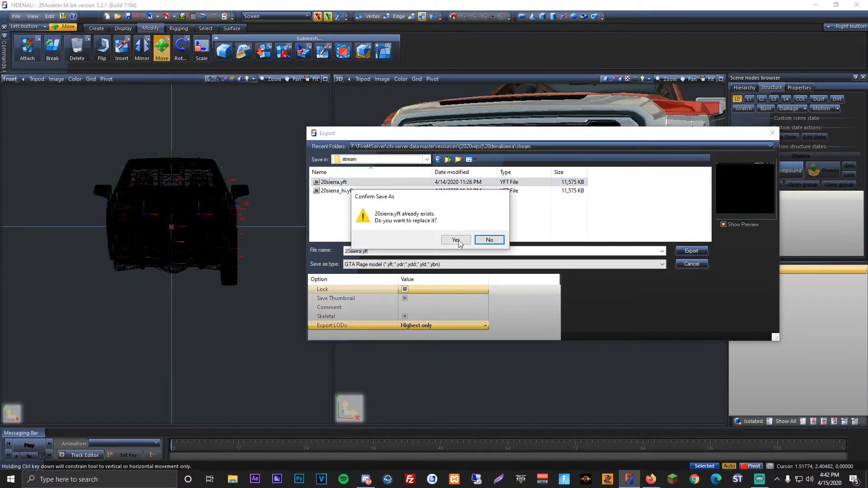
left_click(459, 245)
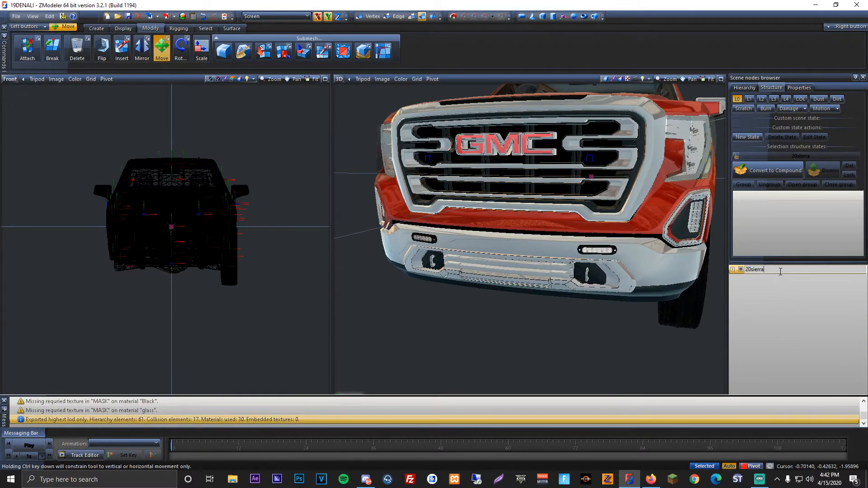
Step: Rename the truck's root node 20sierra_hi and export it over 20sierra_hi.yft in the stream folder
type("hi")
key("Return")
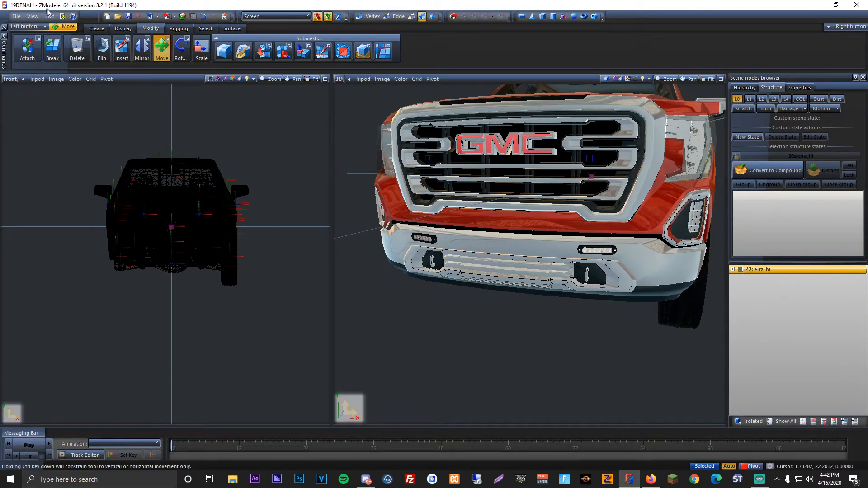
left_click(16, 16)
left_click(32, 94)
double_click(335, 191)
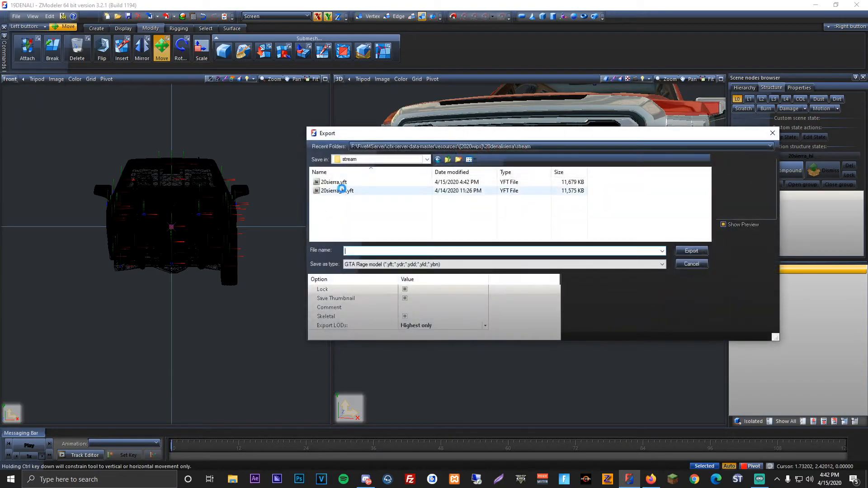
left_click(456, 240)
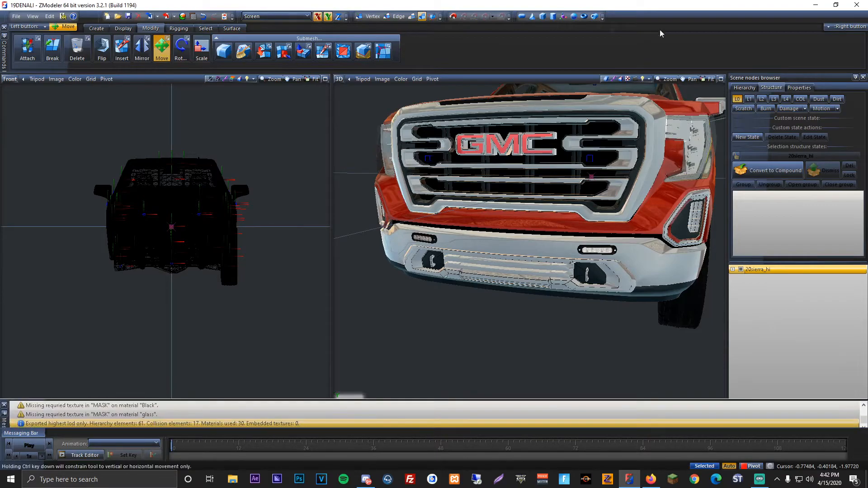
Step: Switch to File Explorer and browse to the [2020wips] folder in FiveMServer\cfx-server-data-master\resources on drive F
left_click(815, 5)
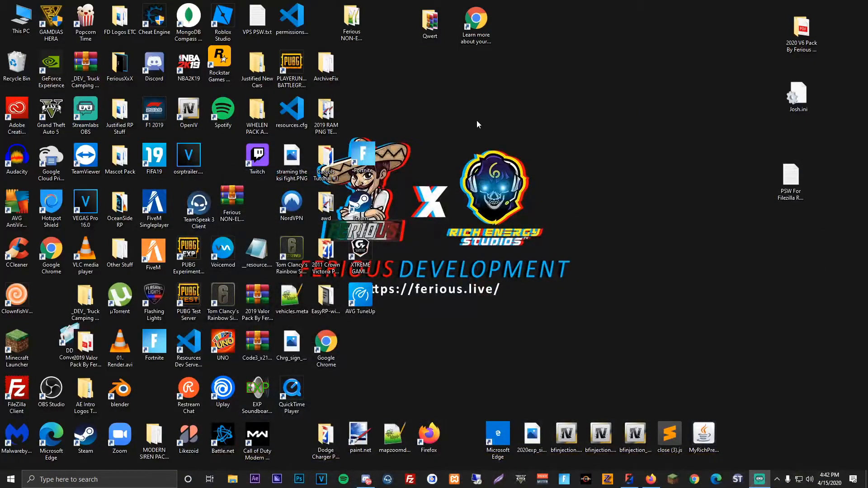
left_click(230, 483)
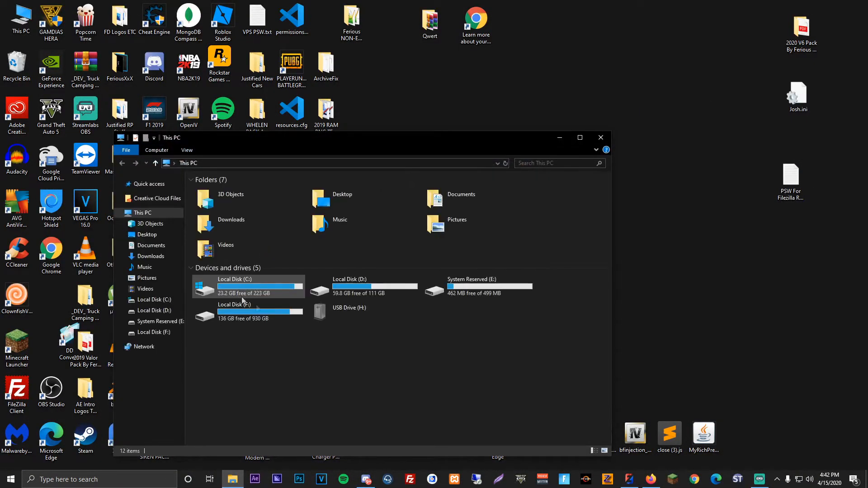
left_click(278, 323)
double_click(277, 323)
double_click(222, 221)
double_click(221, 186)
double_click(222, 200)
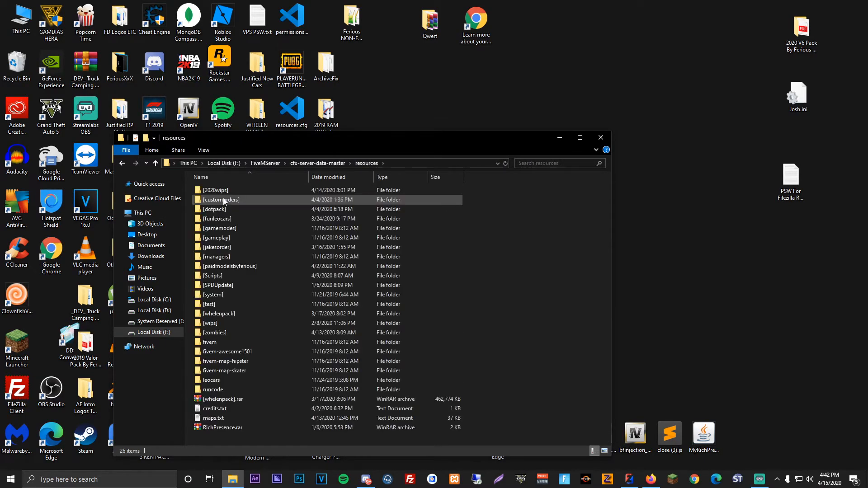
double_click(225, 191)
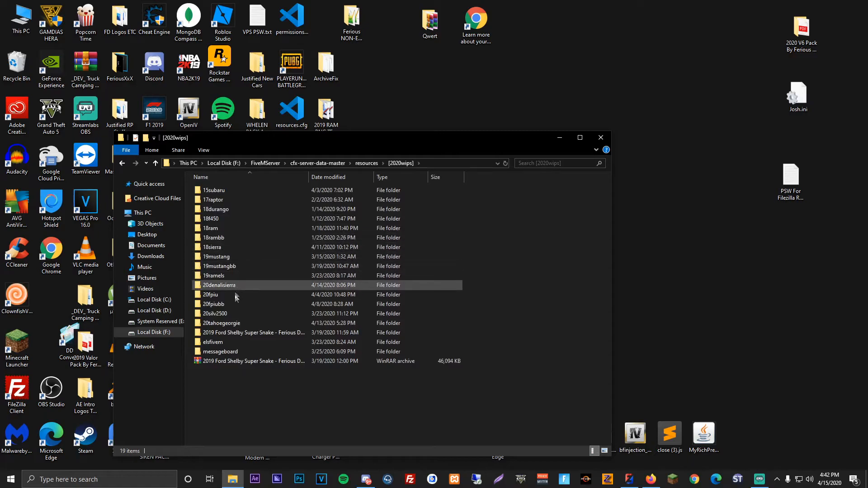
Step: Open carcols.meta from the 20denalisierra folder in Sublime Text and maximize the editor window
double_click(217, 323)
key("BackSpace")
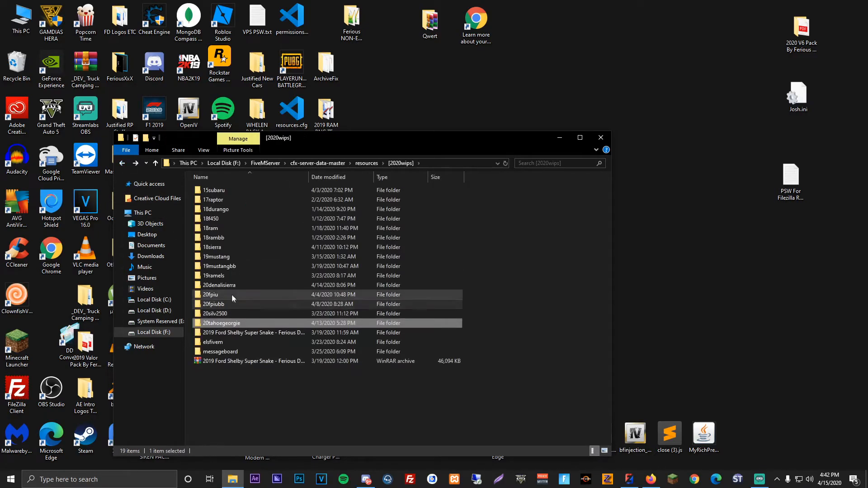
double_click(231, 286)
left_click(220, 210)
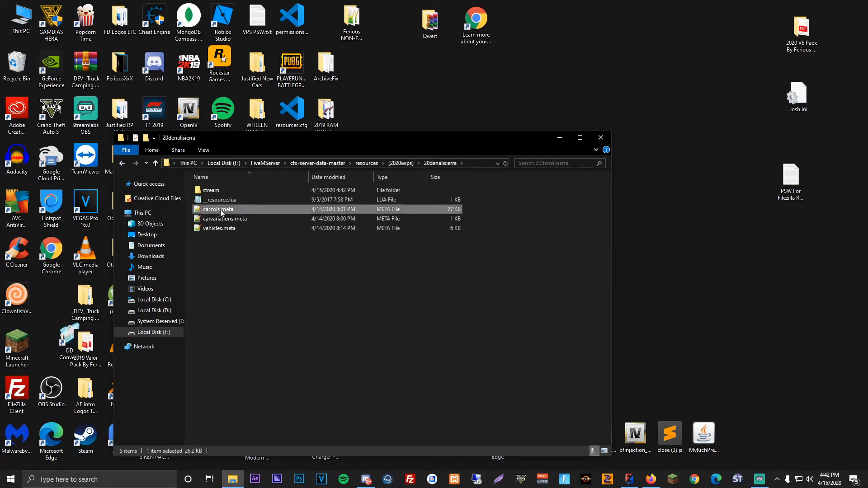
right_click(221, 210)
mouse_move(296, 245)
left_click(382, 258)
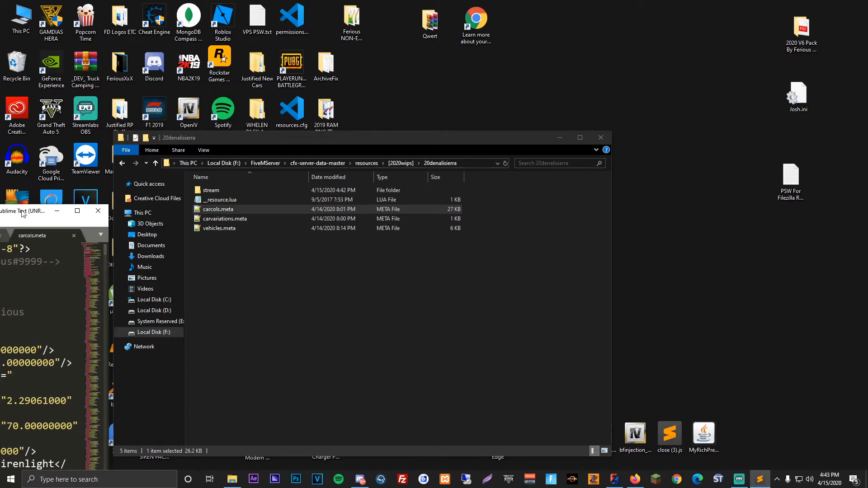
double_click(22, 211)
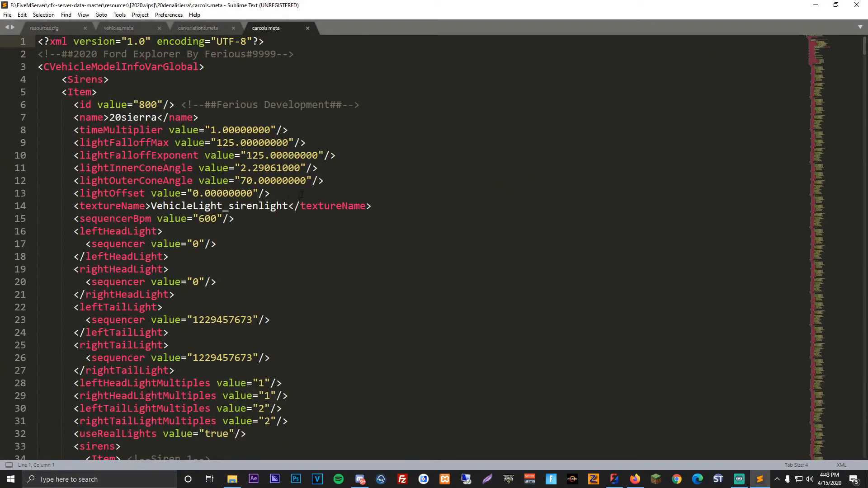
Step: Examine the Siren 1 item in carcols.meta, from its comment and rotation block through its light settings
scroll(302, 195, "down", 8)
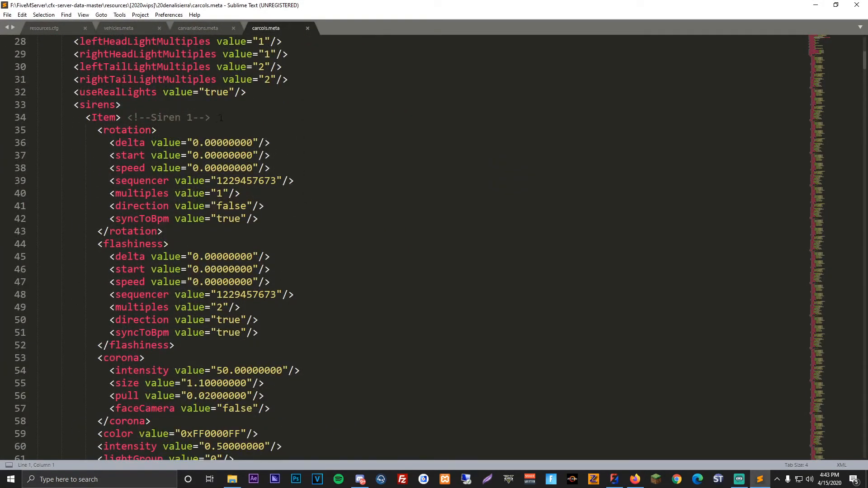
left_click_drag(222, 118, 122, 119)
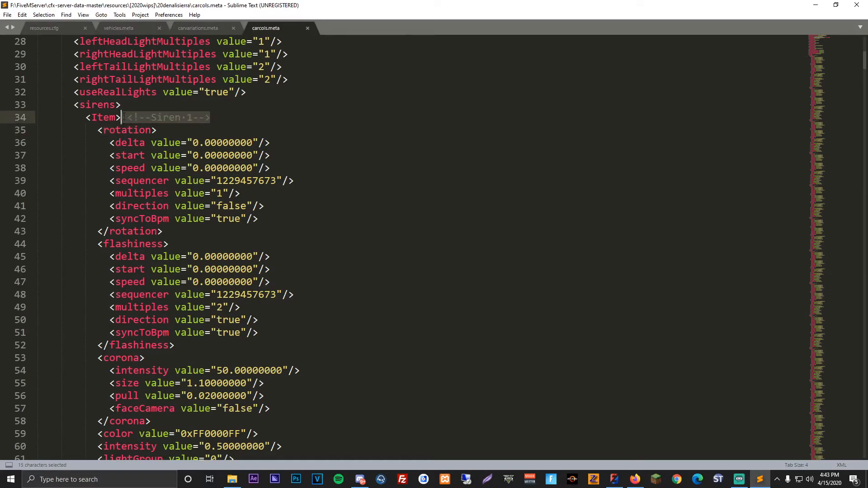
left_click(127, 118)
left_click(181, 129)
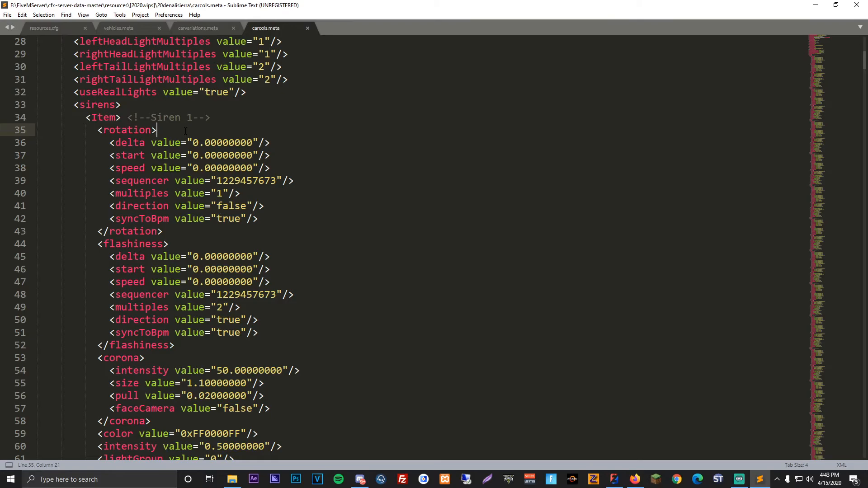
scroll(185, 131, "down", 1)
scroll(220, 180, "down", 5)
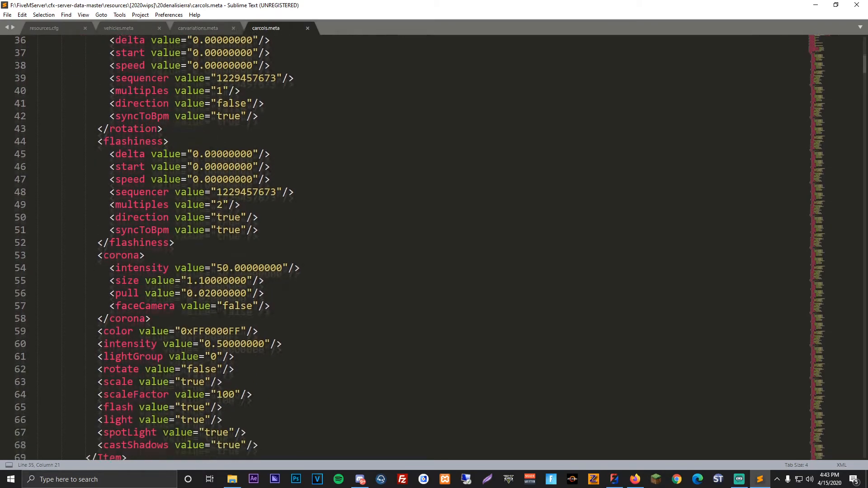
scroll(221, 181, "down", 2)
scroll(161, 246, "up", 1)
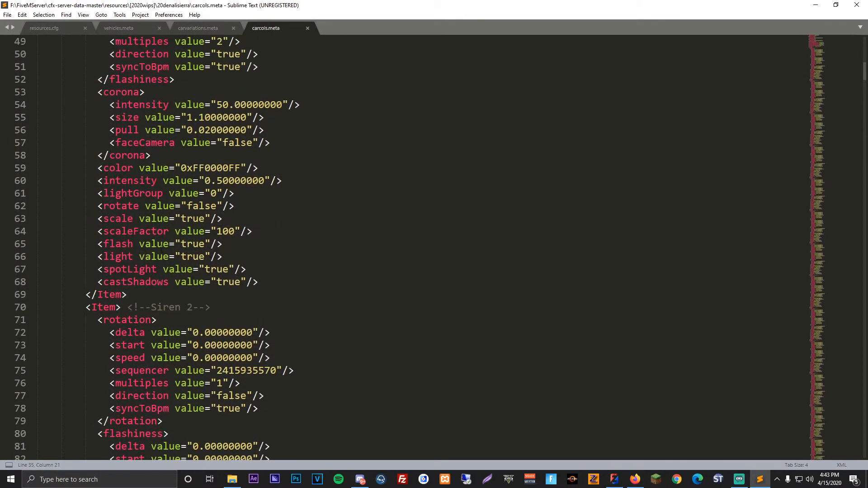
Step: Re-enter Siren 1's scaleFactor value as 100, check Siren 2's scaleFactor, and save carcols.meta
left_click_drag(100, 232, 253, 231)
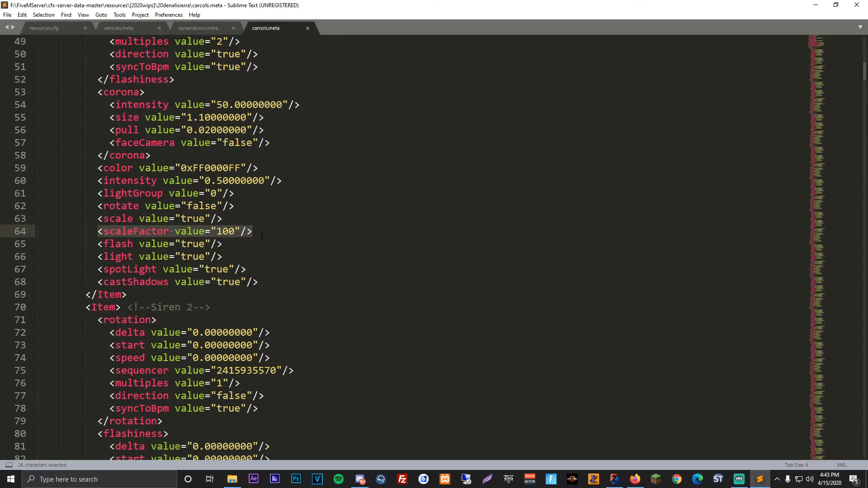
left_click(236, 231)
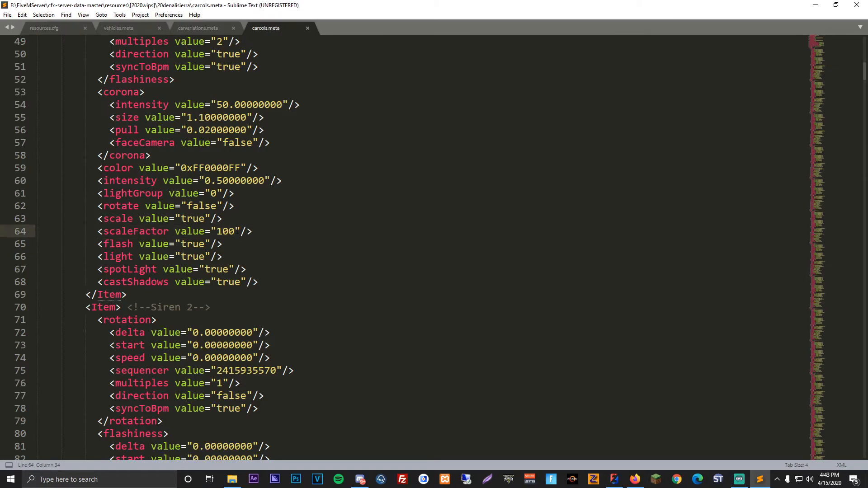
left_click_drag(237, 231, 103, 232)
left_click(103, 232)
left_click(236, 232)
key("BackSpace")
scroll(261, 257, "down", 9)
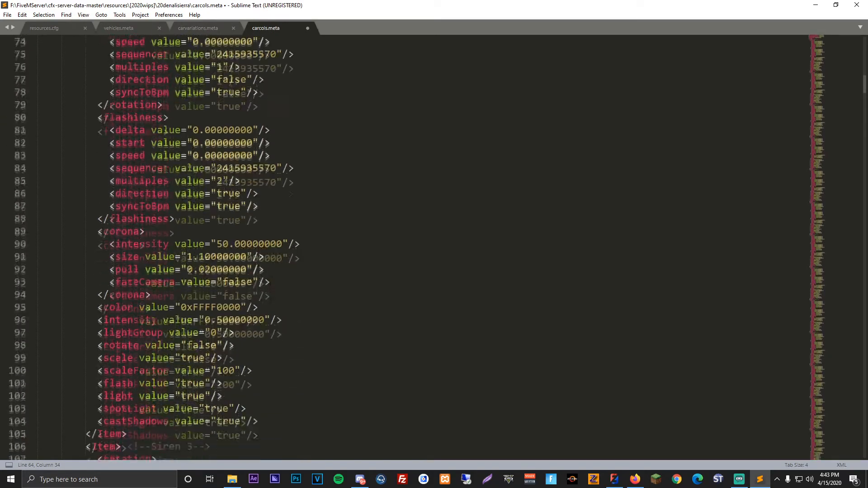
left_click(236, 345)
left_click(282, 294)
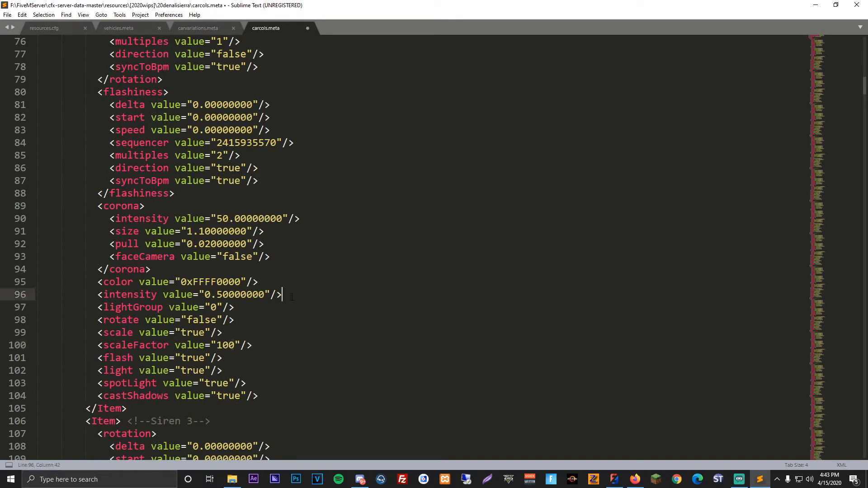
scroll(282, 294, "up", 7)
key("ctrl+s")
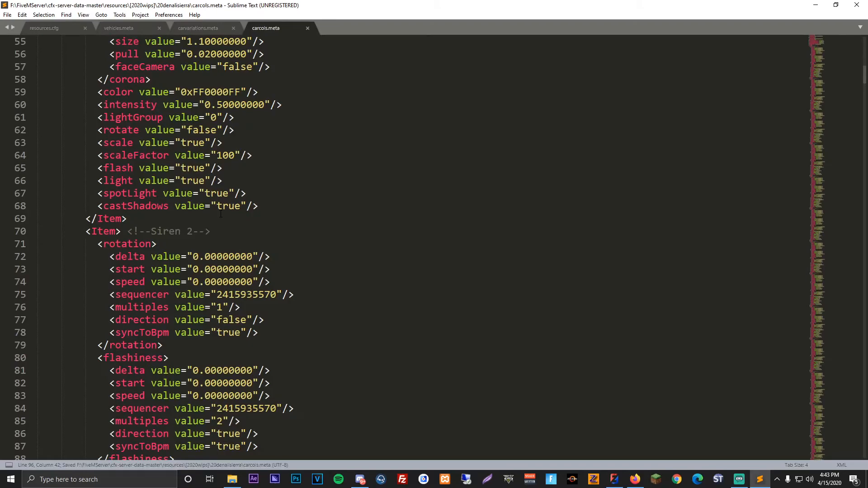
Step: Close carcols.meta and the folder window, and launch FiveM from the desktop
scroll(221, 214, "up", 15)
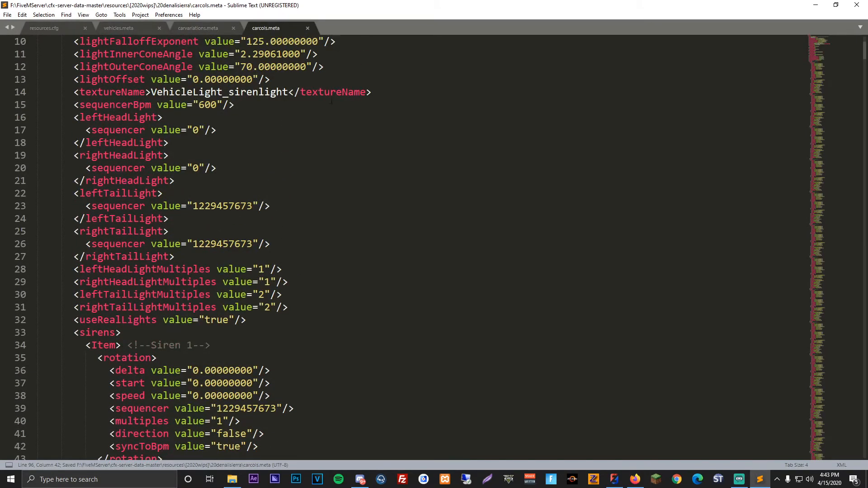
left_click(857, 5)
left_click(602, 137)
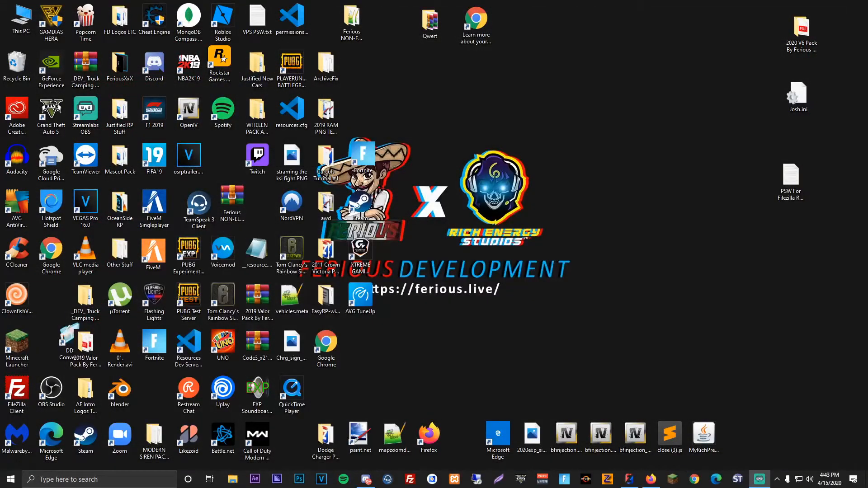
left_click(425, 44)
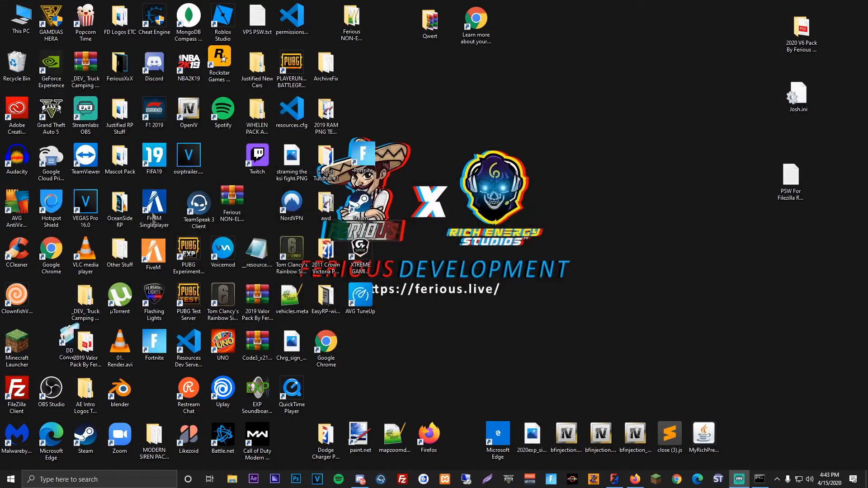
double_click(157, 249)
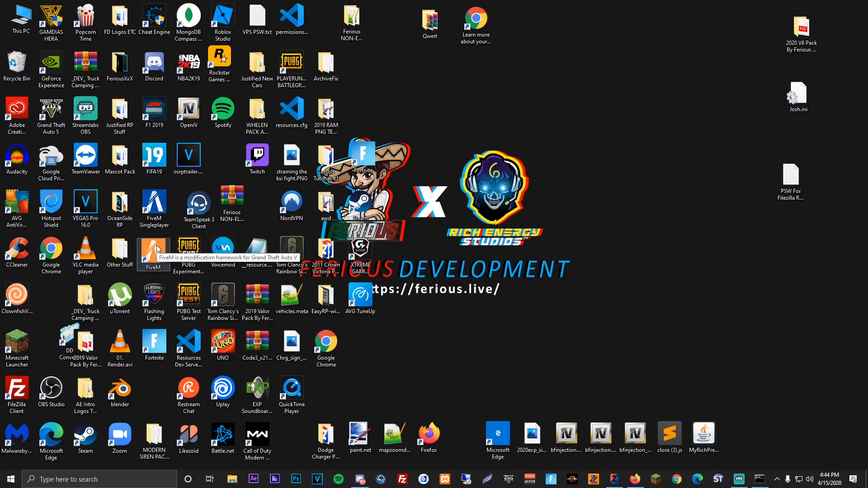
double_click(153, 251)
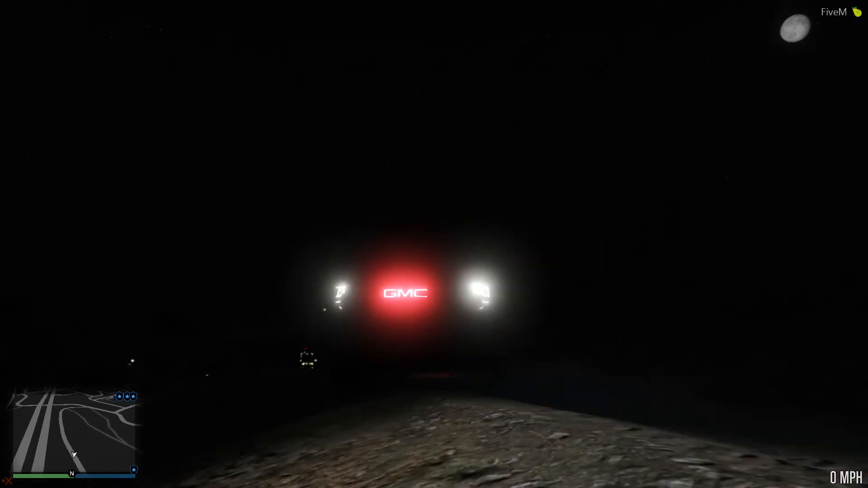
Step: Set the in-game time to Morning, 09:00, in the world time options to light the truck's front
key("m")
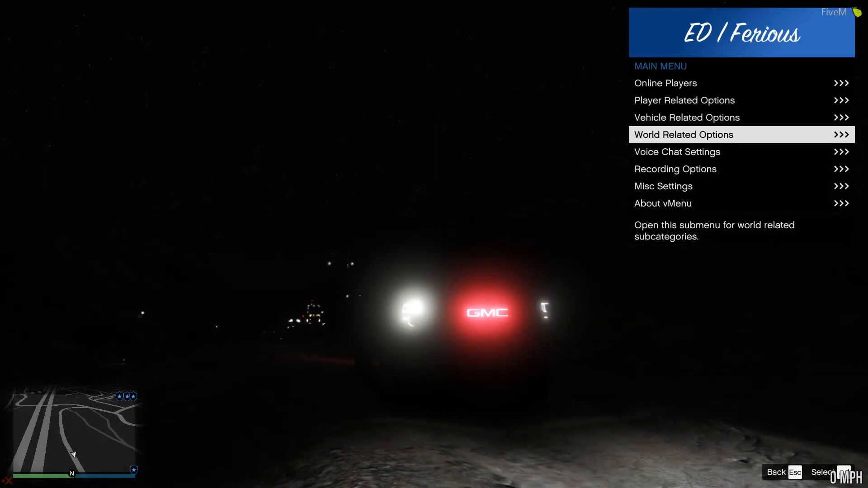
key("Up")
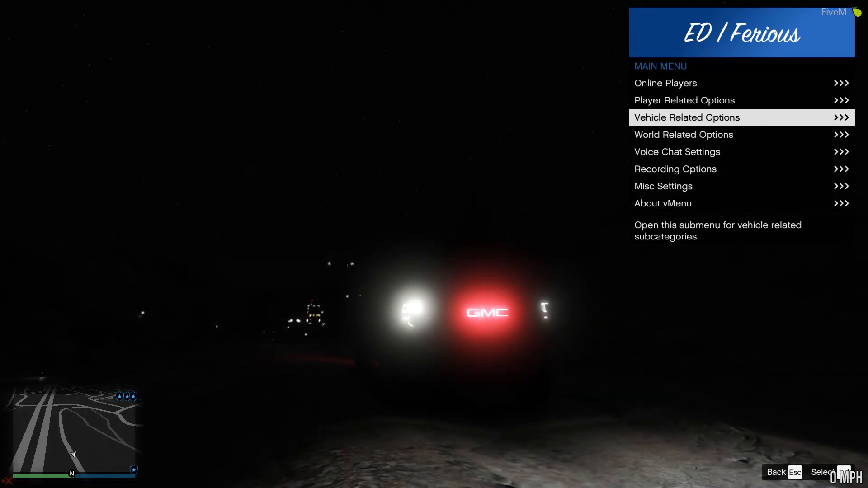
key("Return")
key("Escape")
key("Down")
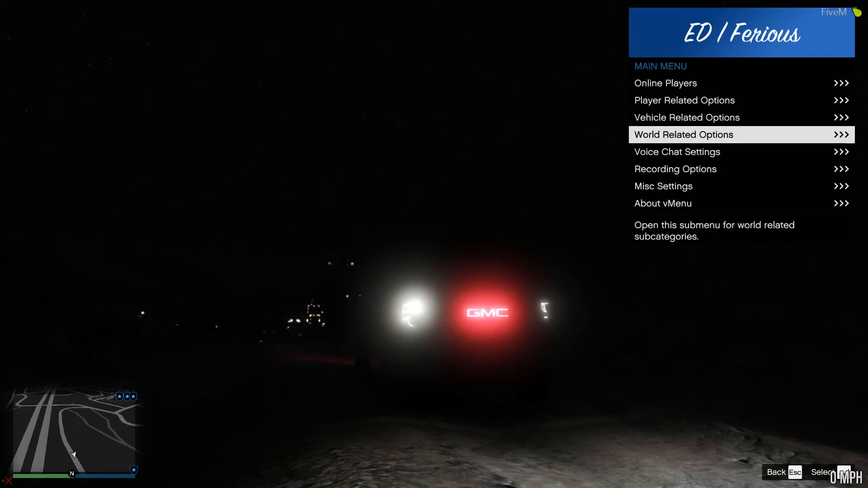
key("Return")
key("Return")
key("Up")
key("Up")
key("Down")
key("Down")
key("Down")
key("Down")
key("Down")
key("Down")
key("Down")
key("Return")
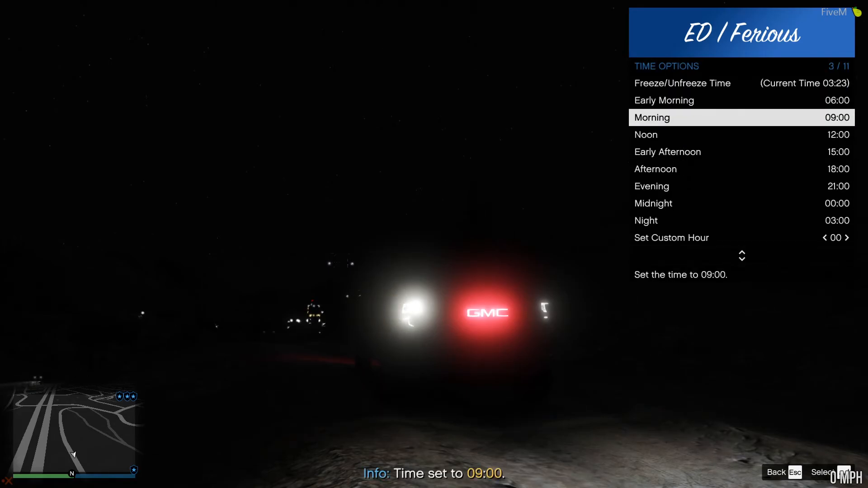
key("Escape")
key("Escape")
key("Escape")
key("Escape")
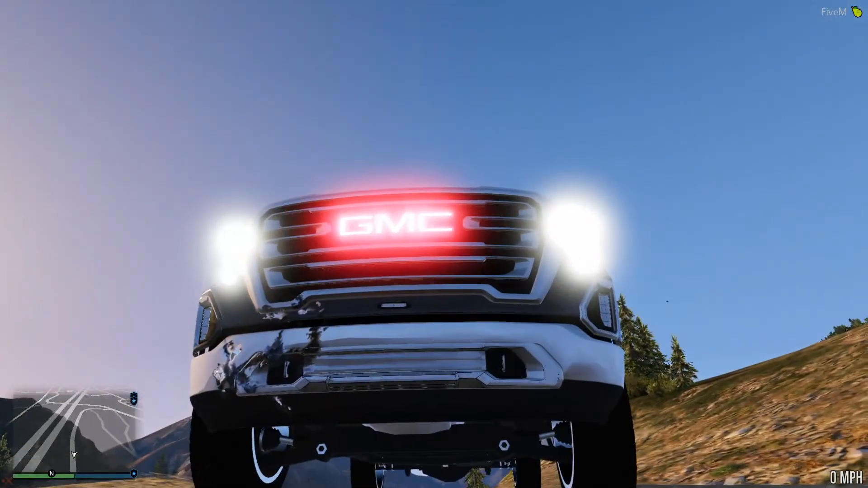
Step: Bring up the truck's vehicle options and go to Repair Vehicle
key("m")
key("Up")
key("Return")
key("Down")
key("Up")
key("Return")
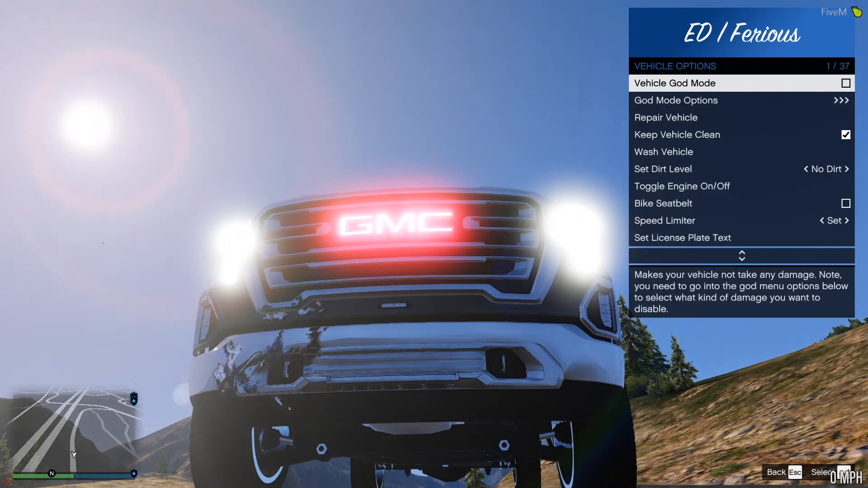
key("Down")
key("Down")
key("Down")
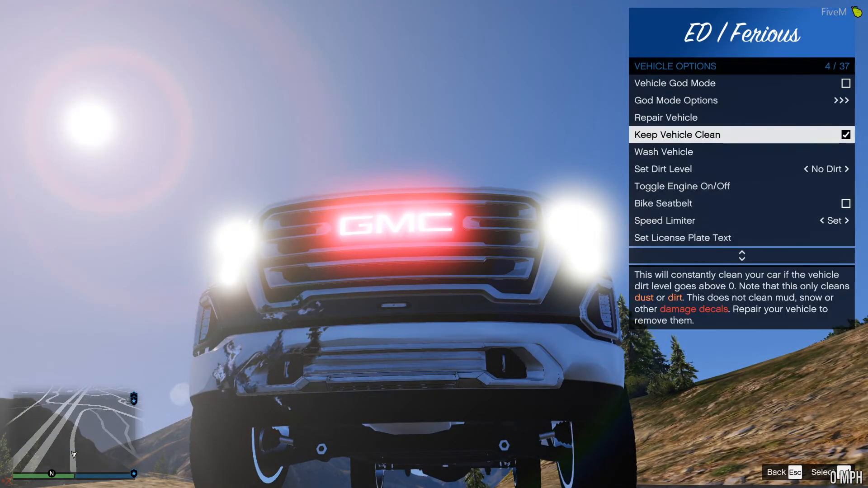
key("Up")
Step: Set the in-game time to Midnight, 00:00, in the world time options and get into the truck
key("m")
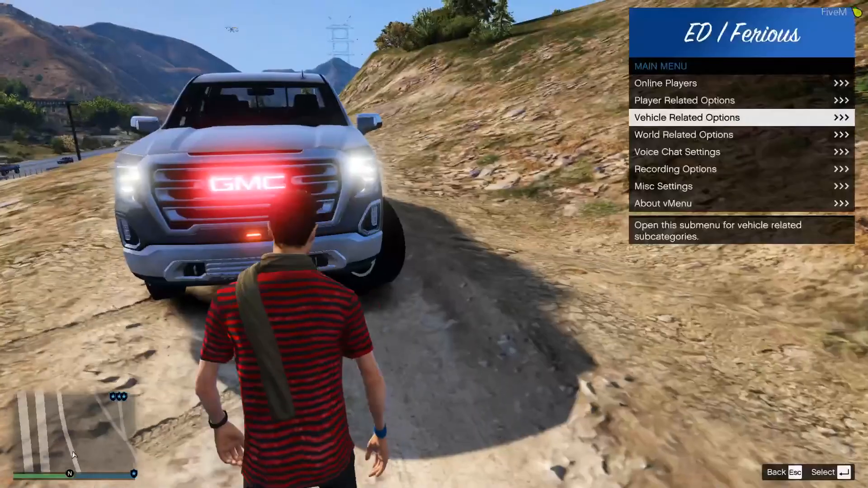
key("Down")
key("Return")
key("Return")
key("Down")
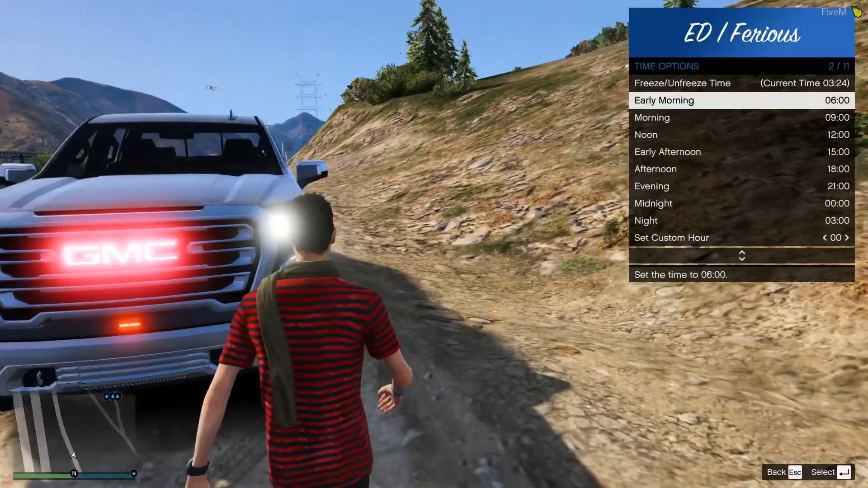
key("Up")
key("Up")
key("Up")
key("Up")
key("Up")
key("Return")
key("m")
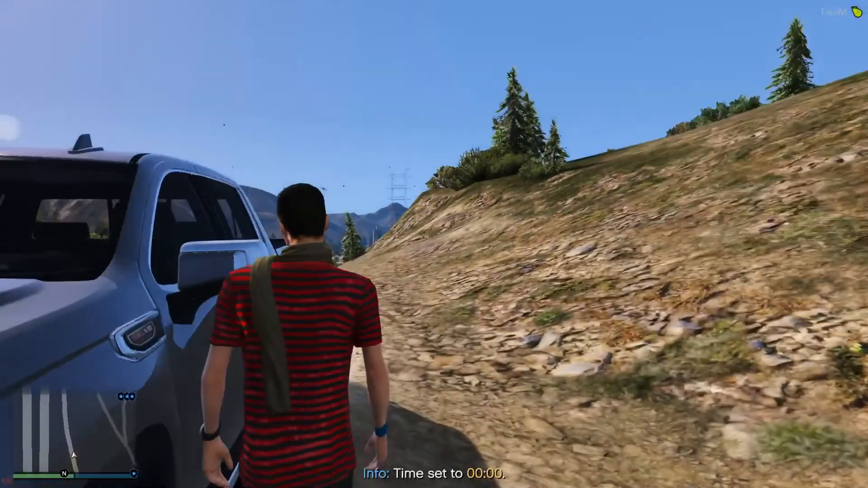
key("f")
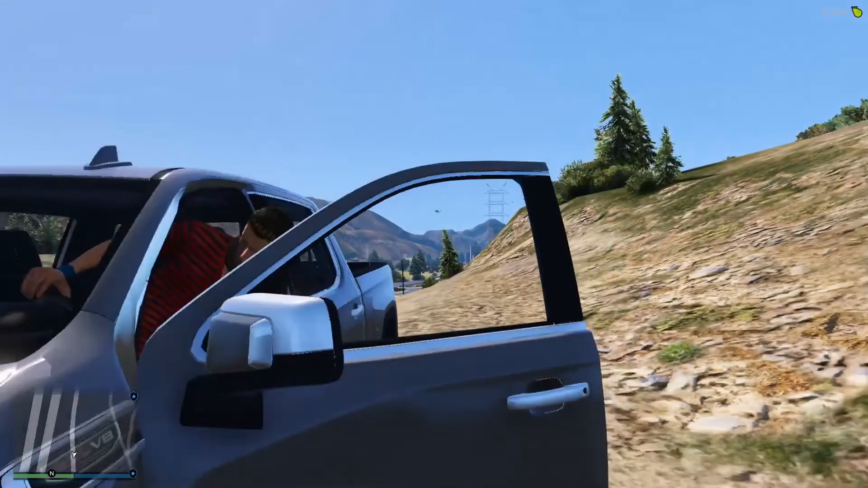